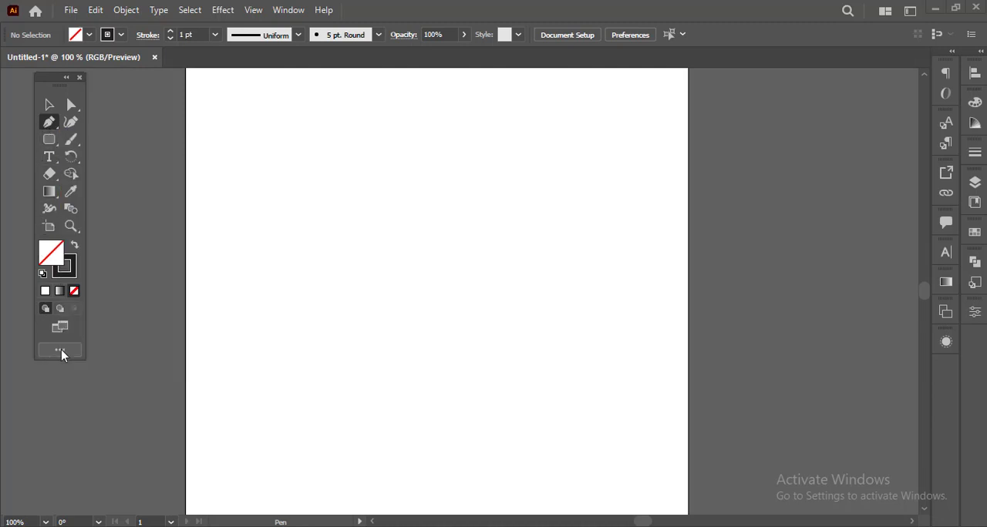
pyautogui.click(60, 352)
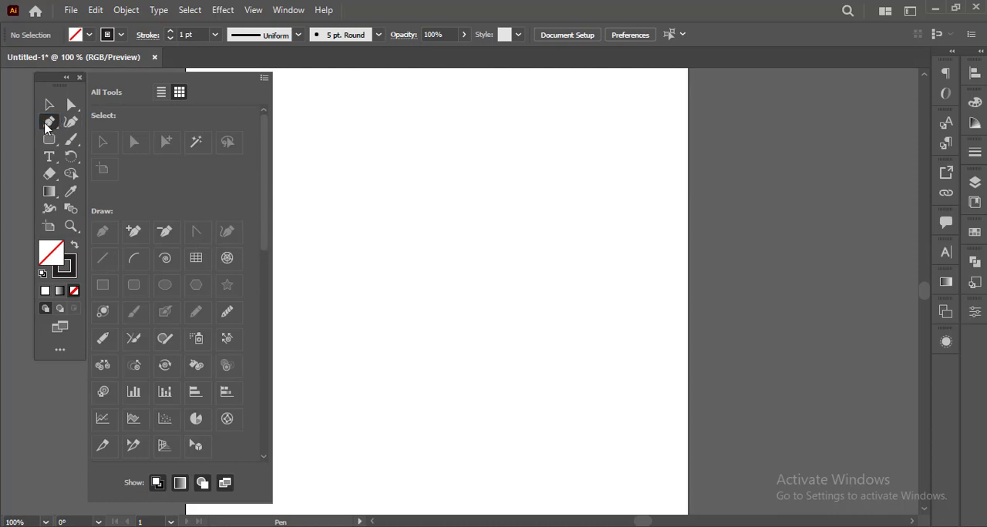
pyautogui.click(62, 353)
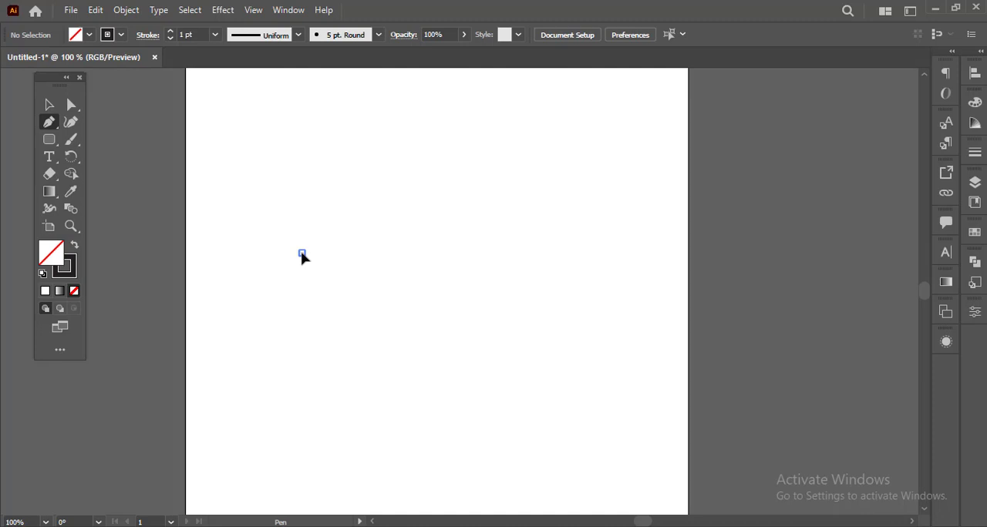
pyautogui.moveTo(302, 256); pyautogui.dragTo(347, 223)
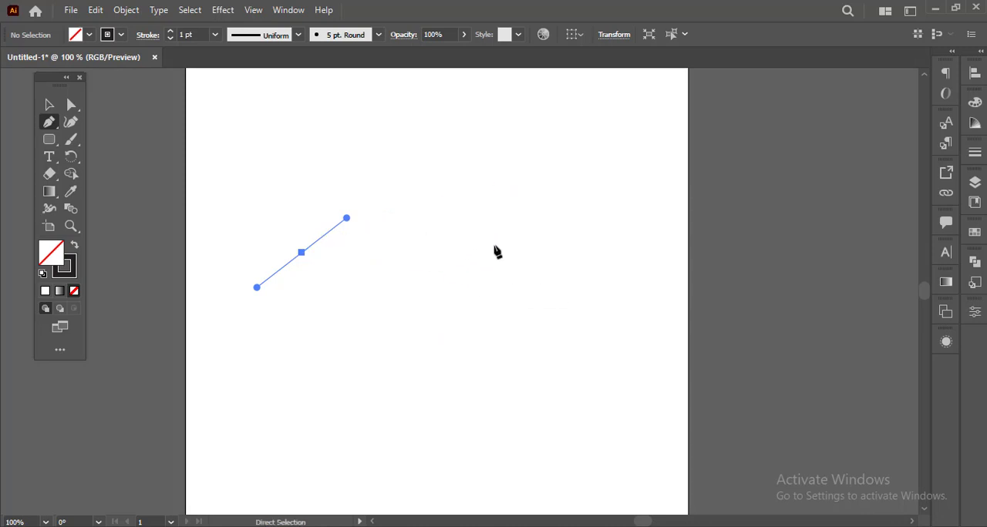
pyautogui.hotkey('ctrl', 'z')
# Draw an open path of four straight segments with the Pen tool, going clockwise around the middle of the artboard
pyautogui.click(247, 252)
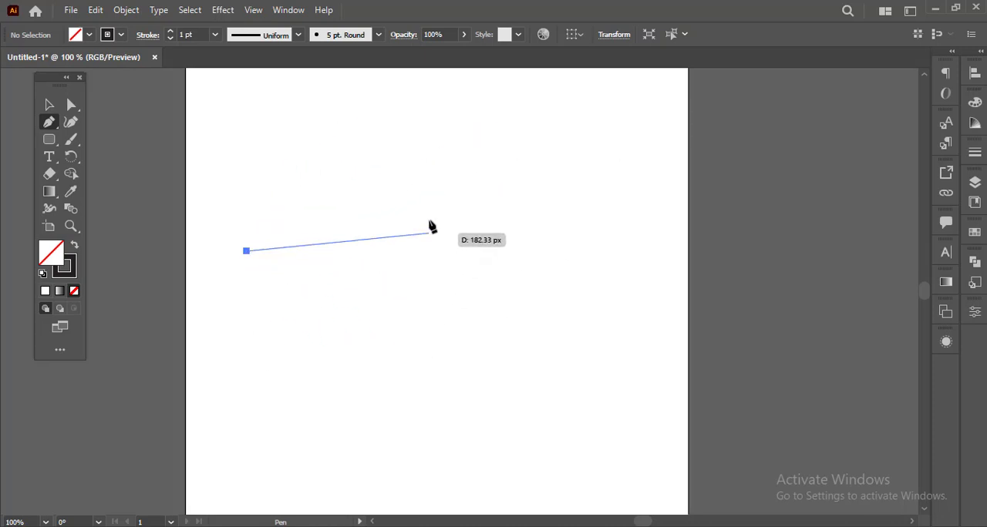
pyautogui.click(373, 167)
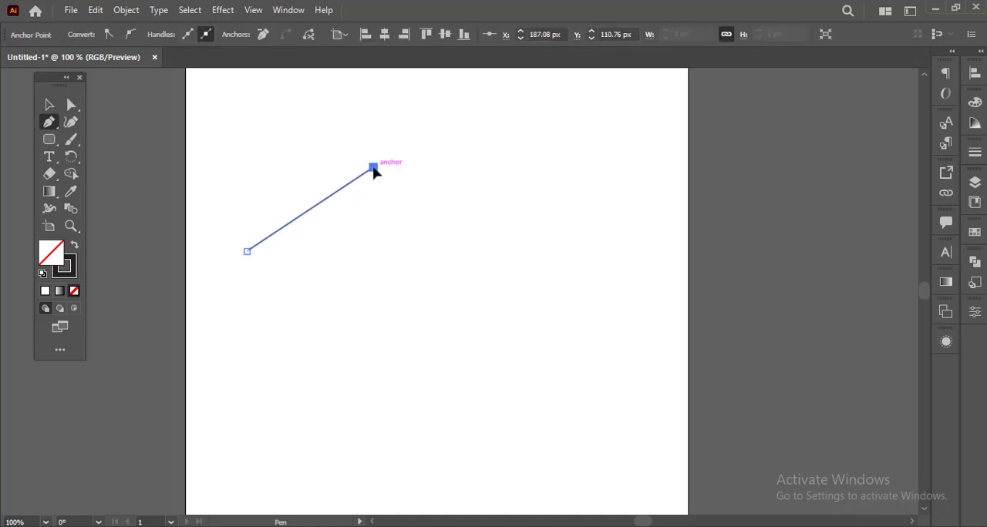
pyautogui.click(494, 242)
pyautogui.click(430, 341)
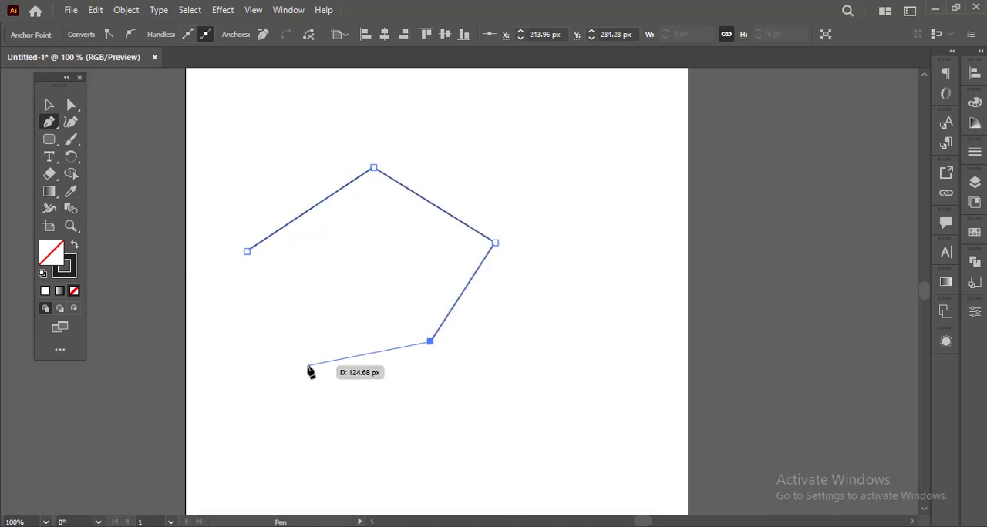
pyautogui.click(307, 365)
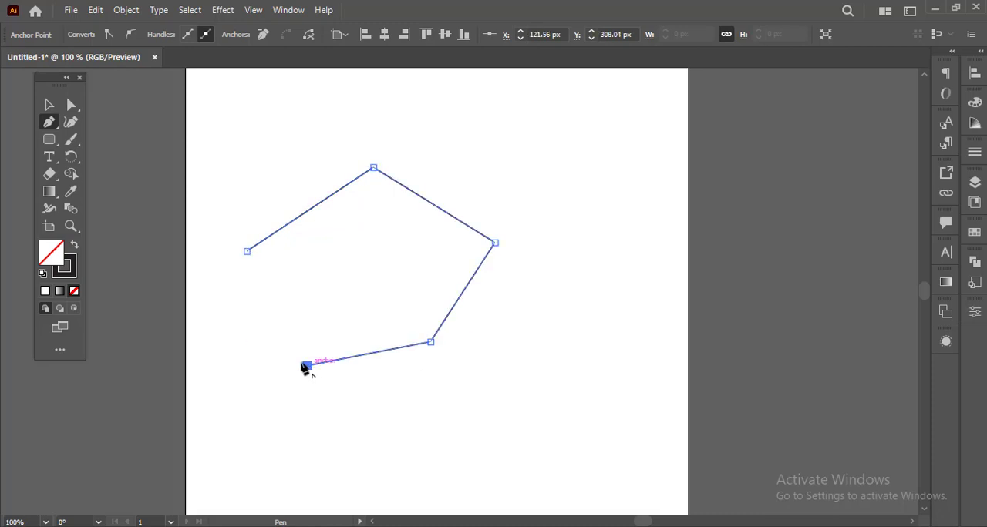
# Try a strongly curved segment with long direction handles from the path's lowest anchor, and undo it
pyautogui.click(251, 308)
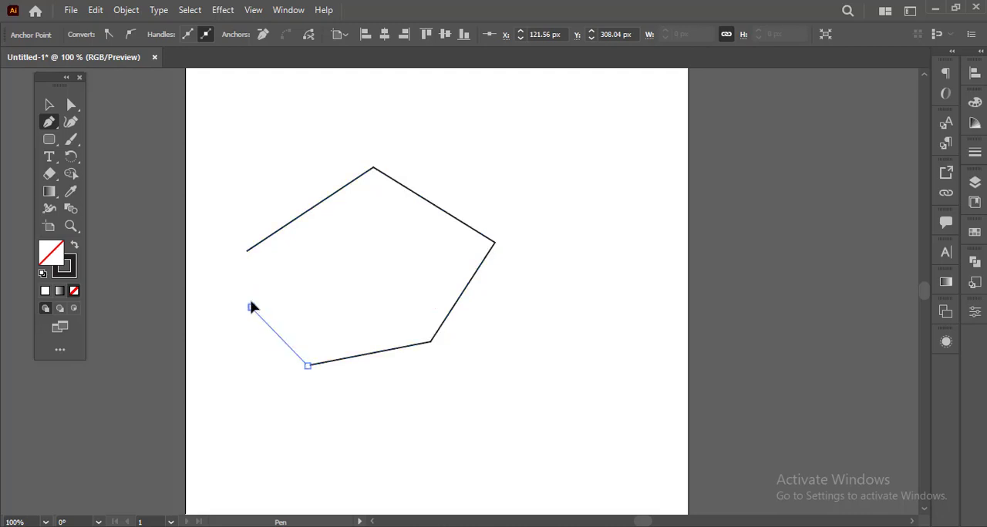
pyautogui.moveTo(251, 308); pyautogui.dragTo(204, 336)
pyautogui.moveTo(204, 337); pyautogui.dragTo(271, 223)
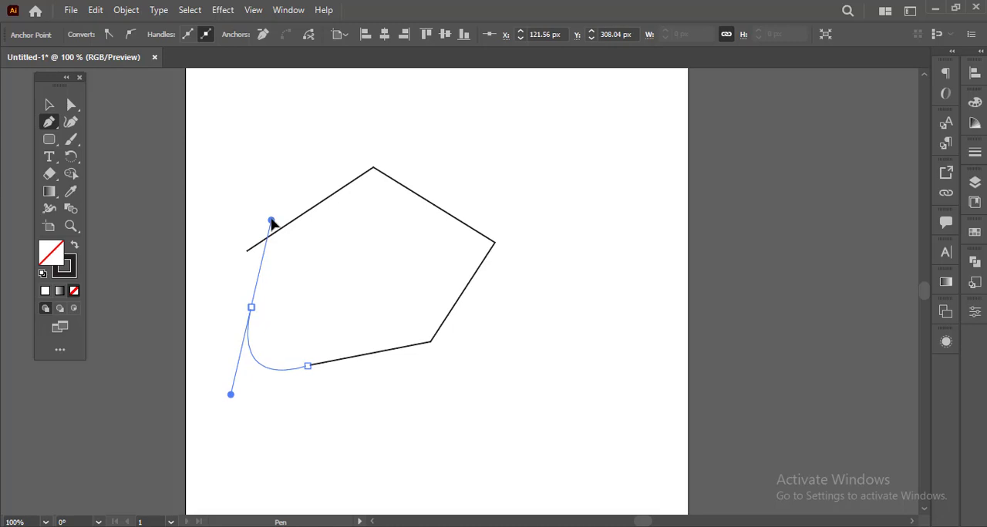
pyautogui.moveTo(271, 222); pyautogui.dragTo(271, 221)
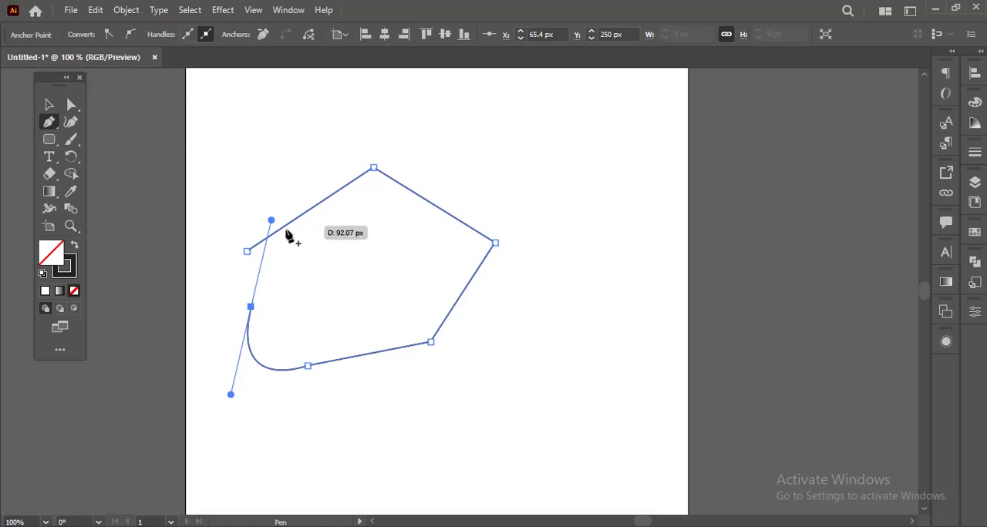
pyautogui.hotkey('ctrl', 'z')
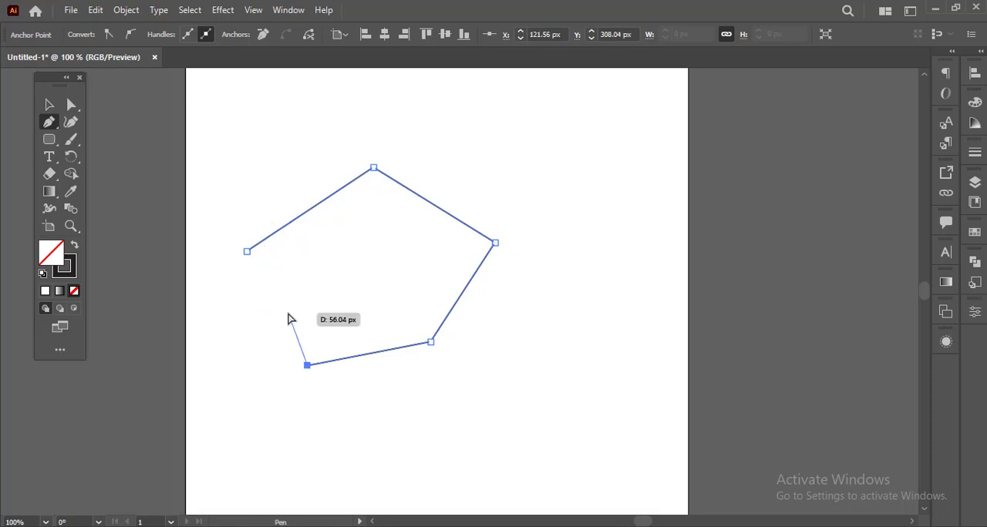
# Add a gently curved segment from the path's lowest anchor, ending in a smooth anchor with short vertical handles
pyautogui.click(255, 313)
pyautogui.moveTo(255, 313); pyautogui.dragTo(255, 293)
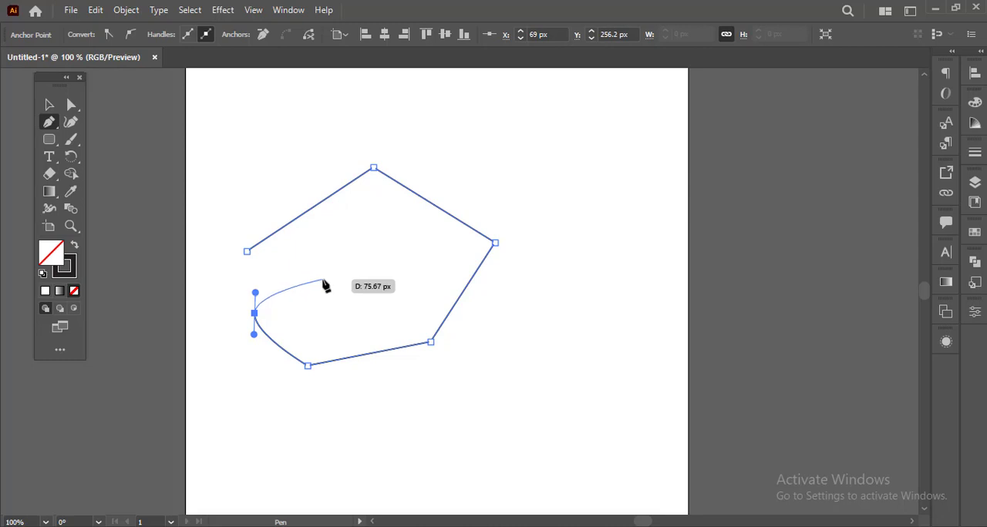
pyautogui.click(322, 280)
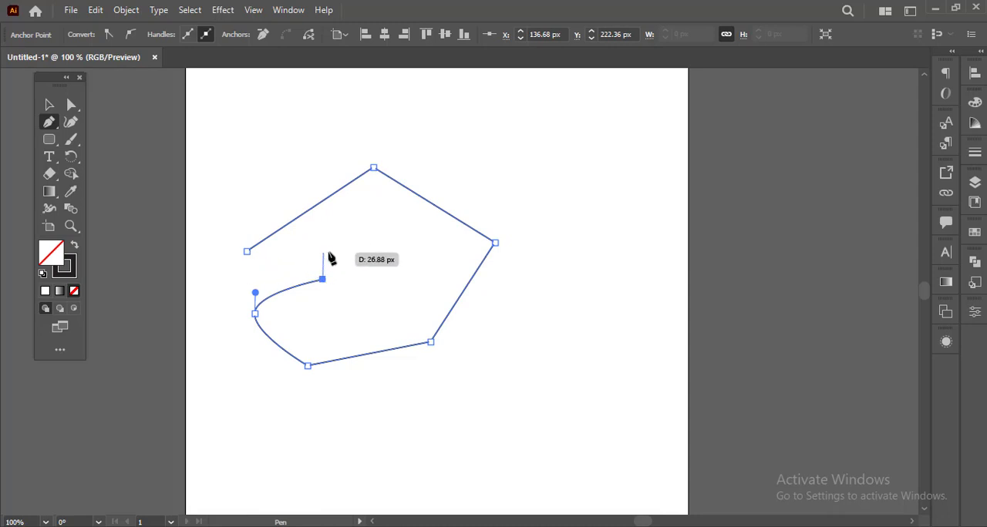
pyautogui.hotkey('ctrl', 'z')
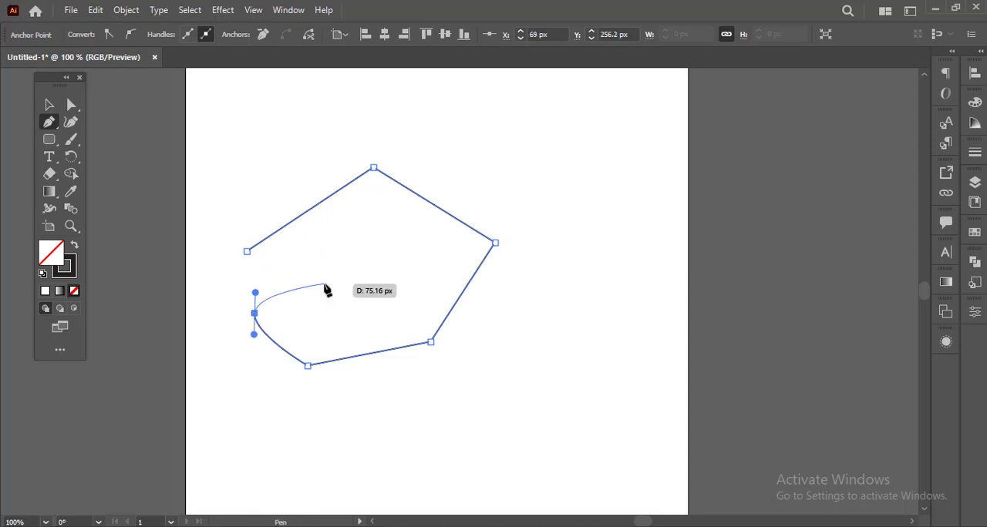
# Extend the path inward with an S-shaped curve and a straight segment toward the outline's rightmost corner
pyautogui.moveTo(323, 284); pyautogui.dragTo(314, 254)
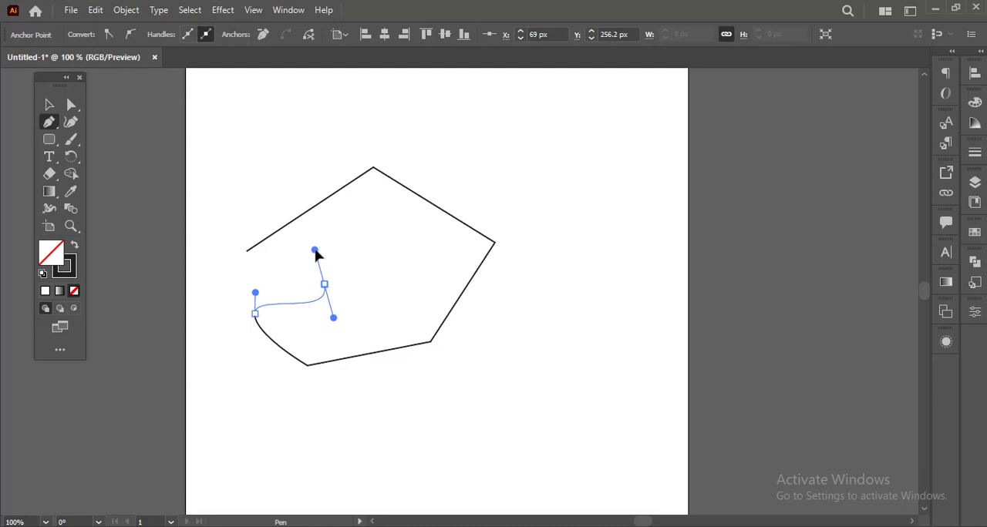
pyautogui.moveTo(314, 251); pyautogui.dragTo(316, 253)
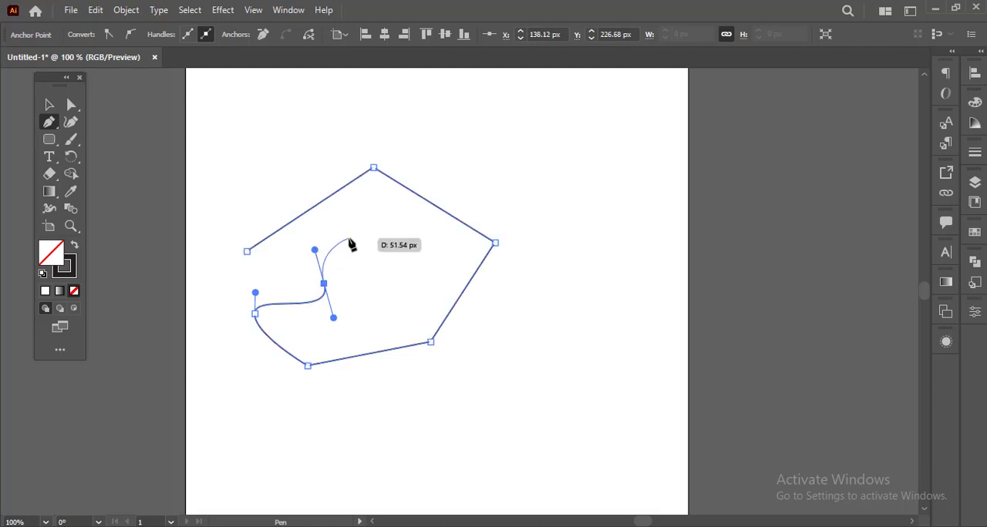
pyautogui.moveTo(348, 236); pyautogui.dragTo(461, 247)
pyautogui.click(461, 245)
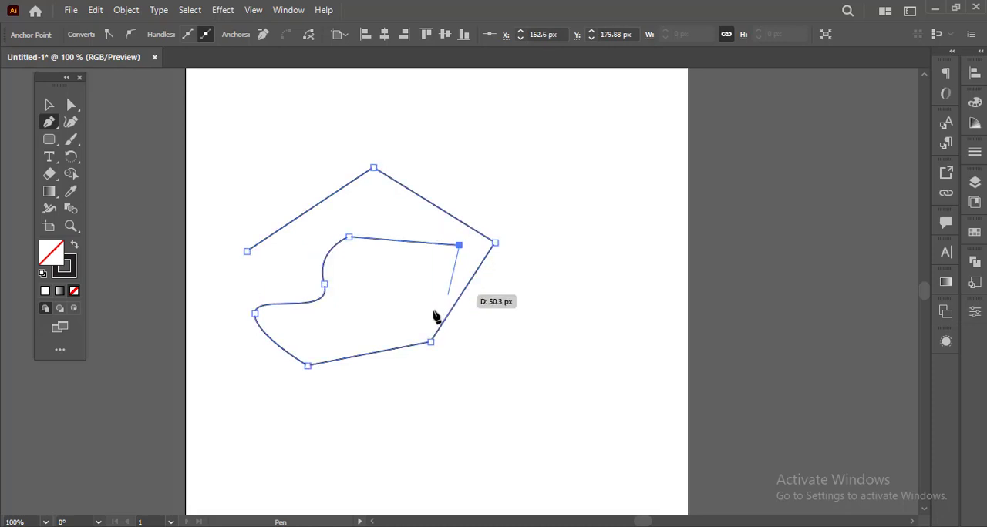
# Continue the inner path with straight segments along the outline's lower side and a curved loop back toward the lowest anchor
pyautogui.moveTo(411, 321); pyautogui.dragTo(366, 338)
pyautogui.click(331, 340)
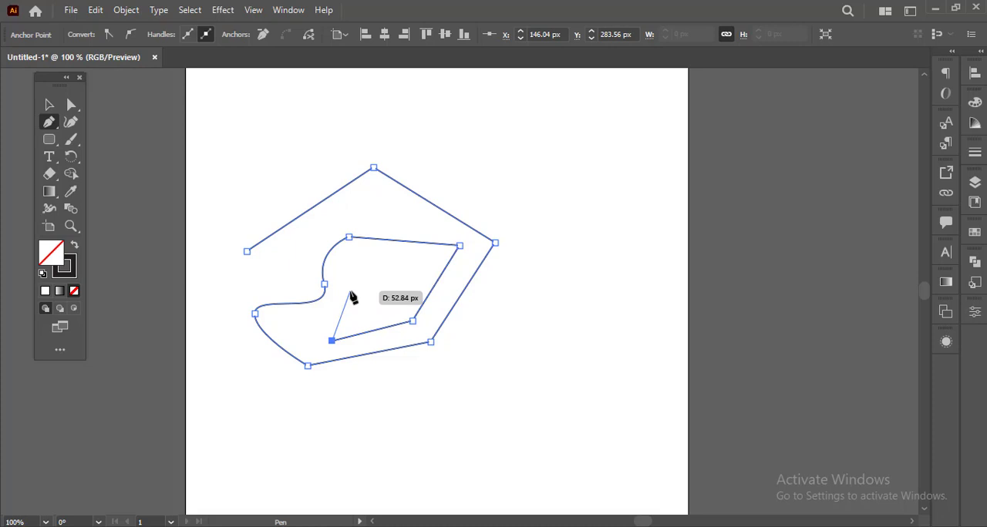
pyautogui.click(350, 293)
pyautogui.moveTo(352, 293); pyautogui.dragTo(370, 242)
pyautogui.moveTo(345, 271); pyautogui.dragTo(341, 289)
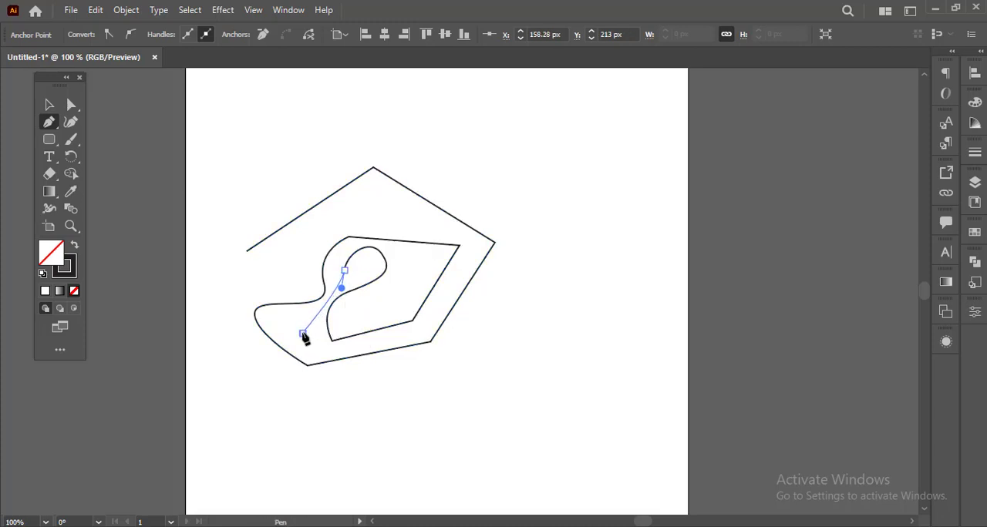
pyautogui.moveTo(302, 333); pyautogui.dragTo(289, 328)
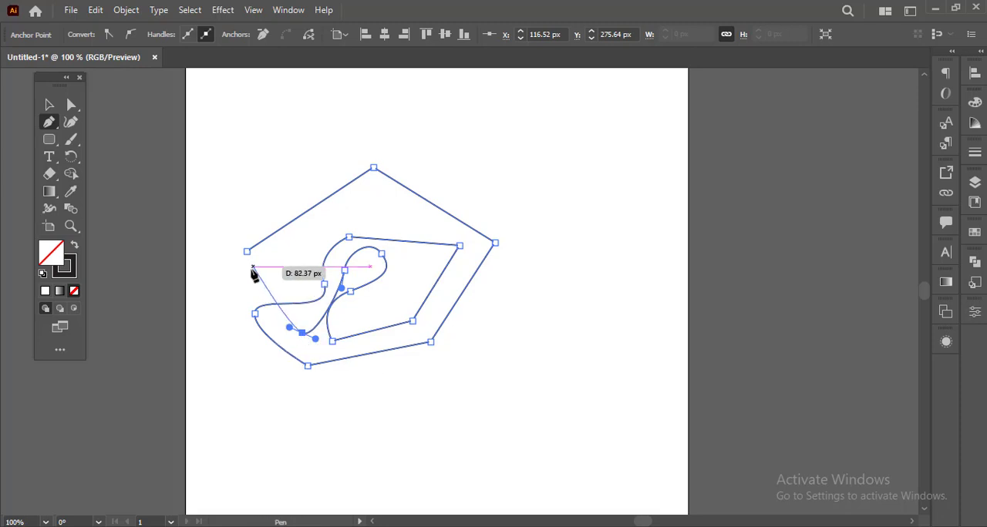
# Undo the inner segments back to the smooth anchor below the path's starting point
pyautogui.hotkey('ctrl', 'z')
pyautogui.hotkey('ctrl', 'z')
pyautogui.hotkey('ctrl', 'z')
pyautogui.hotkey('ctrl', 'z')
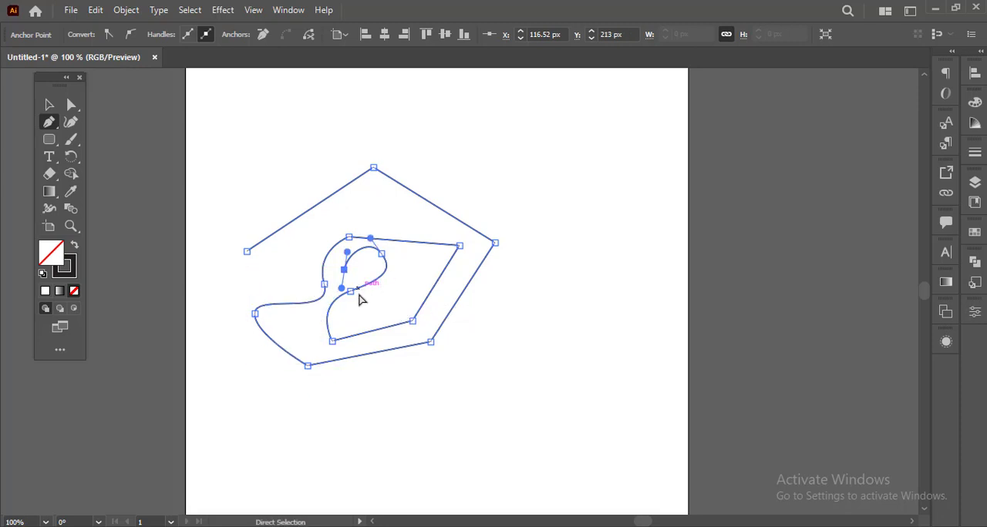
pyautogui.hotkey('ctrl', 'z')
pyautogui.hotkey('ctrl', 'z')
pyautogui.hotkey('ctrl', 'z')
pyautogui.hotkey('ctrl', 'z')
pyautogui.hotkey('ctrl', 'z')
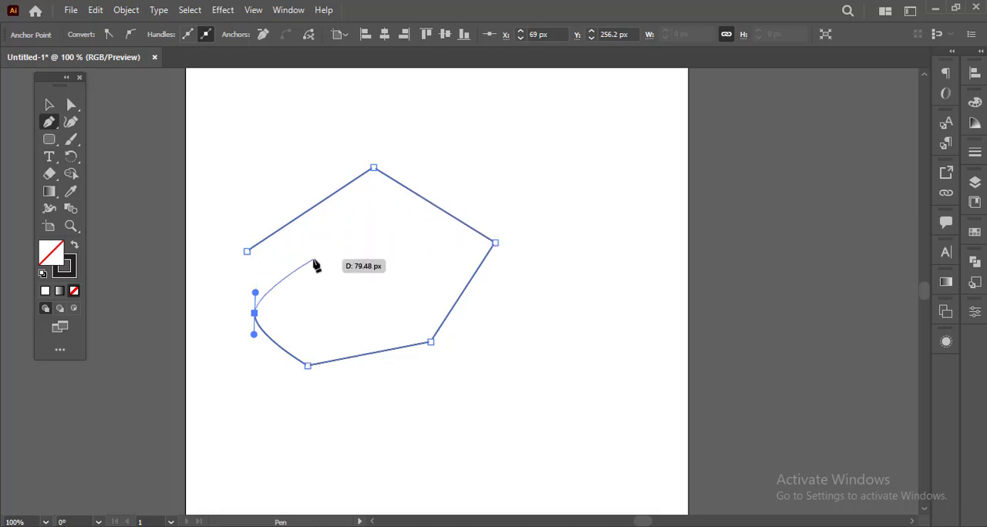
# Close the path at its starting anchor and move the finished shape slightly up and to the right
pyautogui.click(247, 252)
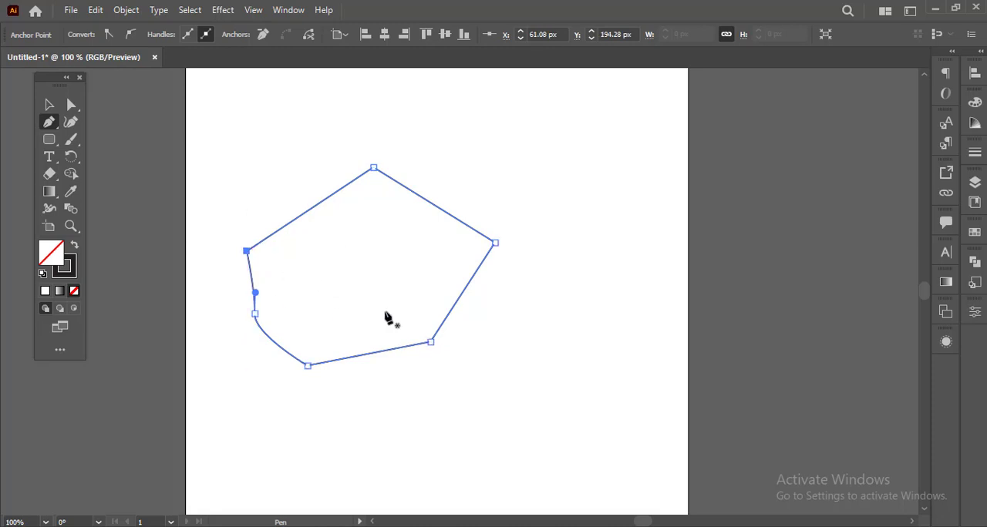
pyautogui.click(49, 103)
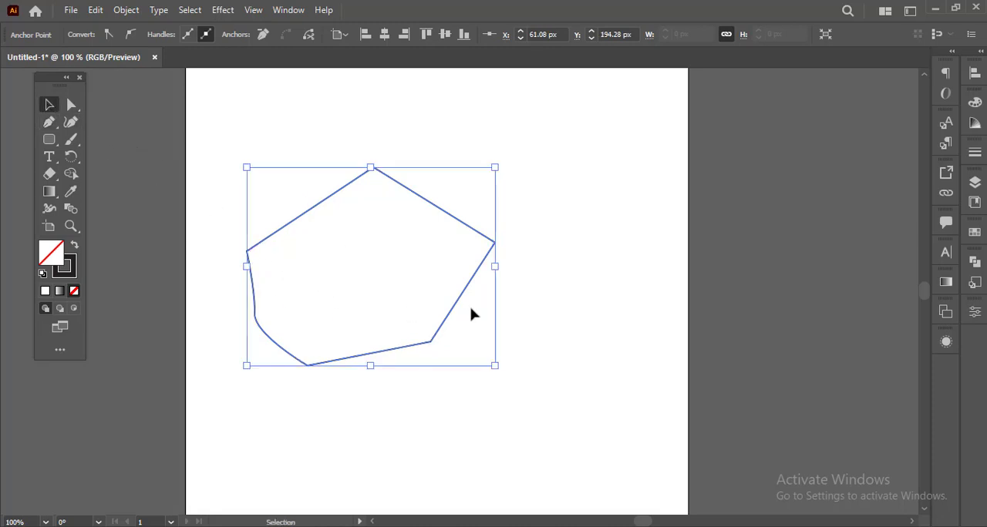
pyautogui.moveTo(465, 293); pyautogui.dragTo(514, 278)
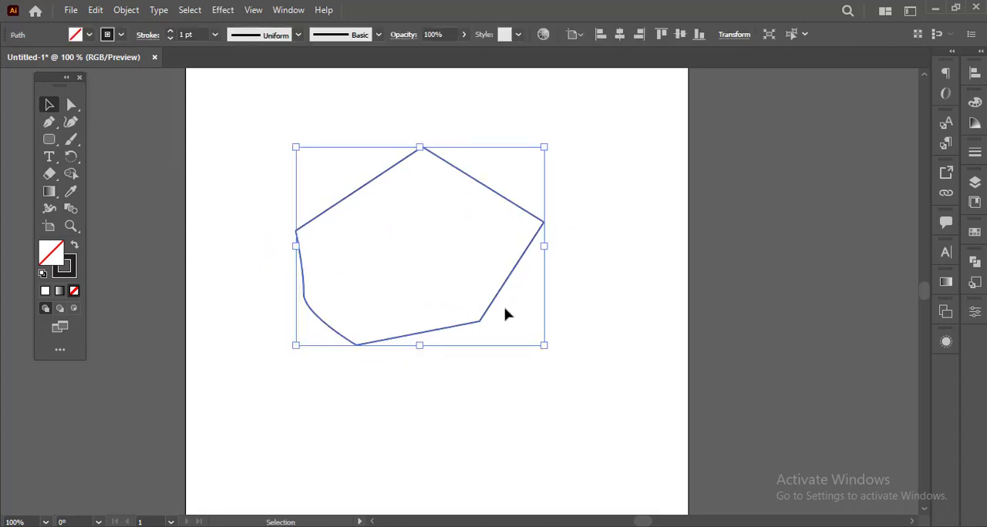
# Place a copy of the closed shape below the original and delete the segment joining the copy's two leftmost anchors
pyautogui.click(386, 409)
pyautogui.moveTo(479, 322); pyautogui.dragTo(529, 450)
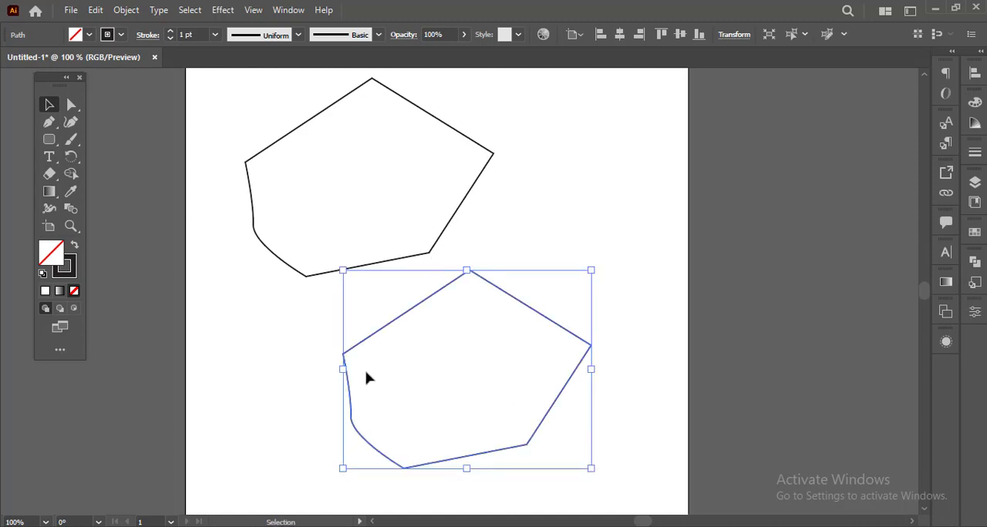
pyautogui.click(359, 394)
pyautogui.press('a')
pyautogui.click(353, 396)
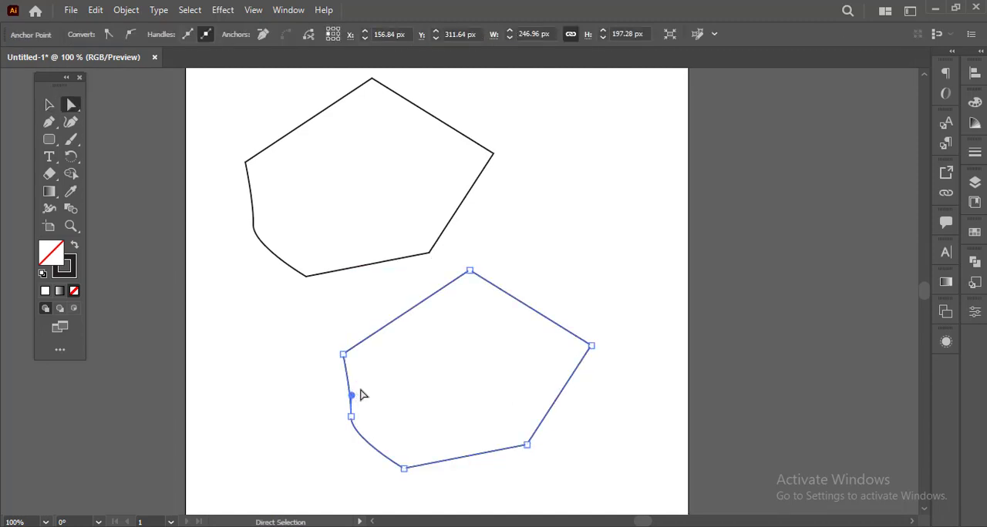
pyautogui.press('Delete')
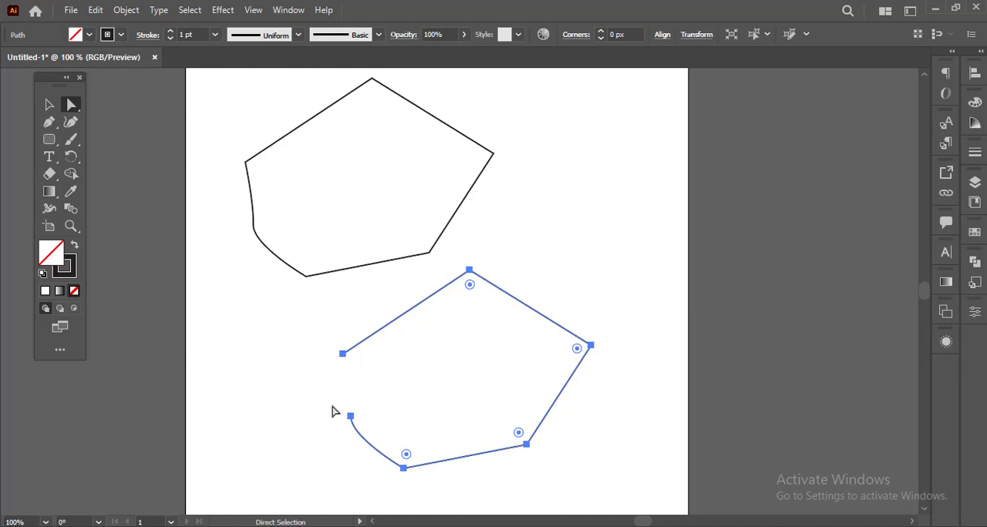
pyautogui.click(308, 364)
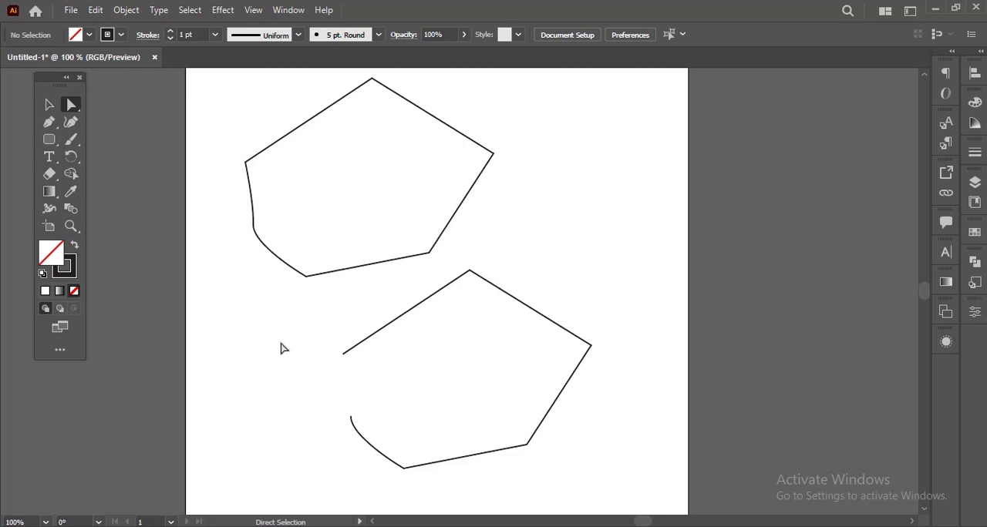
# Select the top anchor of the closed shape, followed by all of its anchor points
pyautogui.click(370, 89)
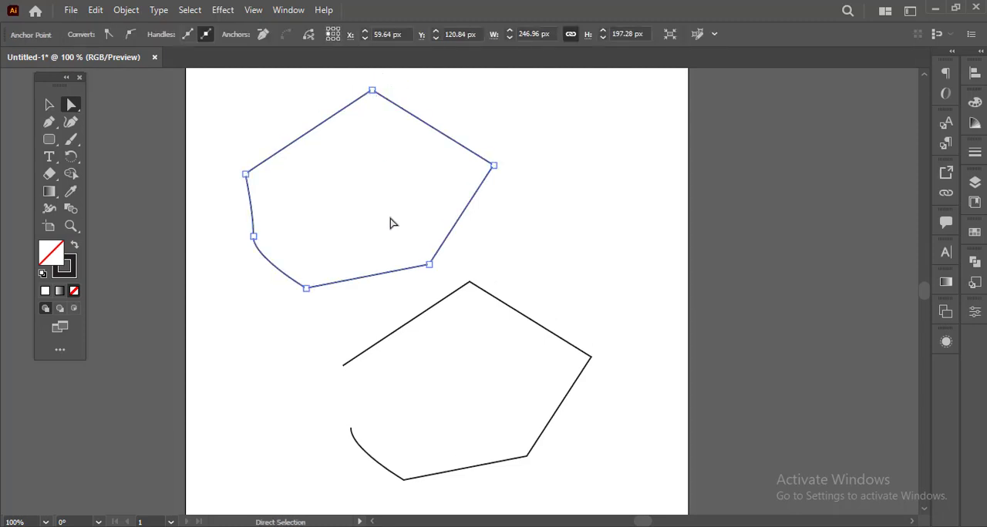
pyautogui.click(371, 91)
pyautogui.scroll(1, 385, 168)
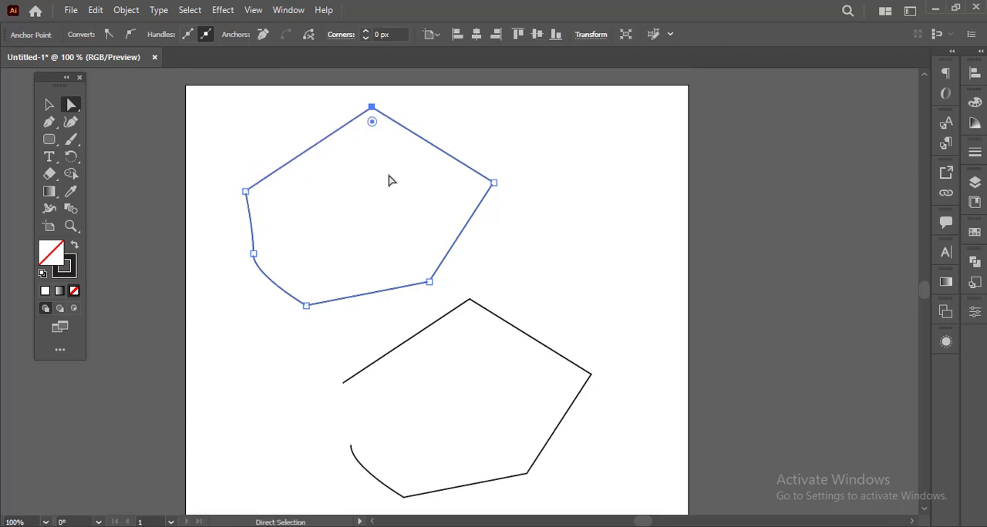
pyautogui.click(434, 126)
pyautogui.moveTo(198, 110); pyautogui.dragTo(508, 308)
# Delete the open copy below the closed shape
pyautogui.click(600, 458)
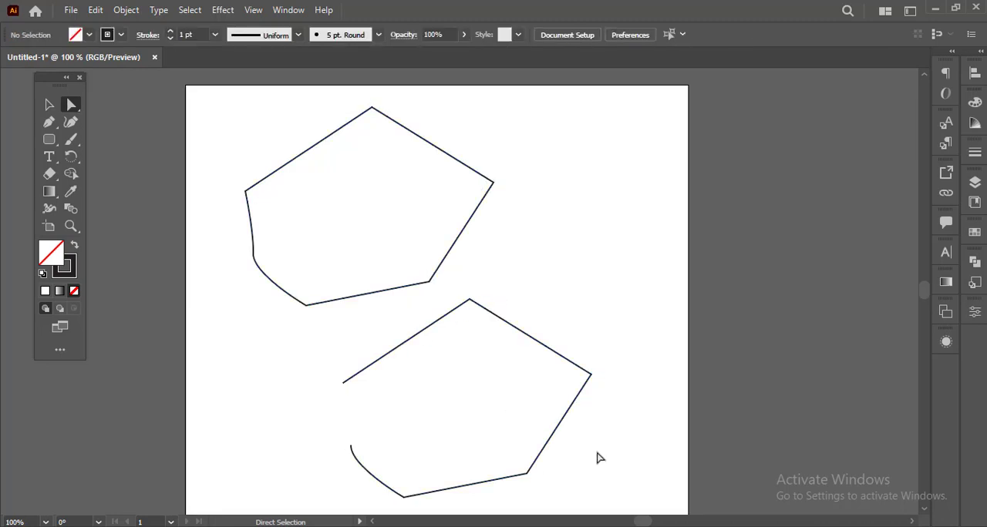
pyautogui.press('v')
pyautogui.click(556, 431)
pyautogui.press('Delete')
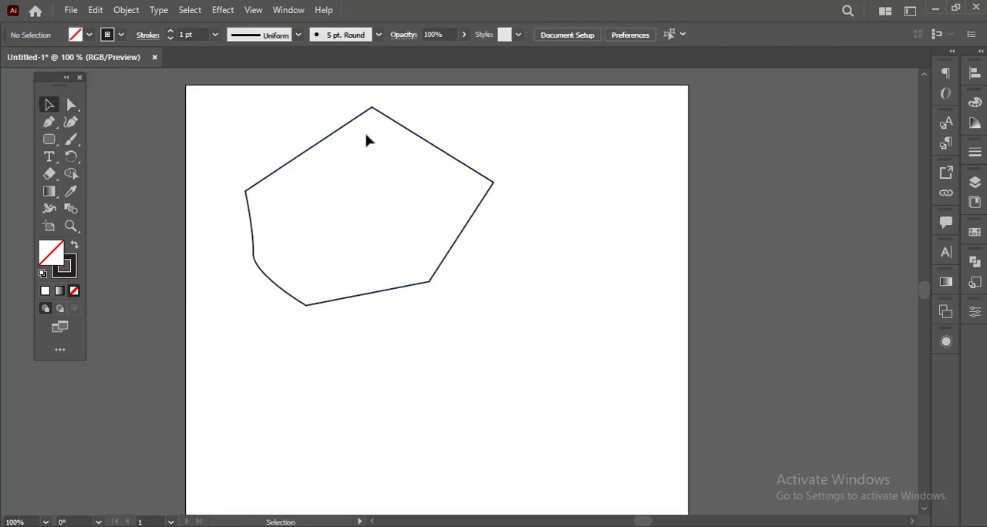
# Move the closed shape toward the middle of the artboard and select all of its anchor points
pyautogui.moveTo(310, 151); pyautogui.dragTo(367, 232)
pyautogui.click(535, 161)
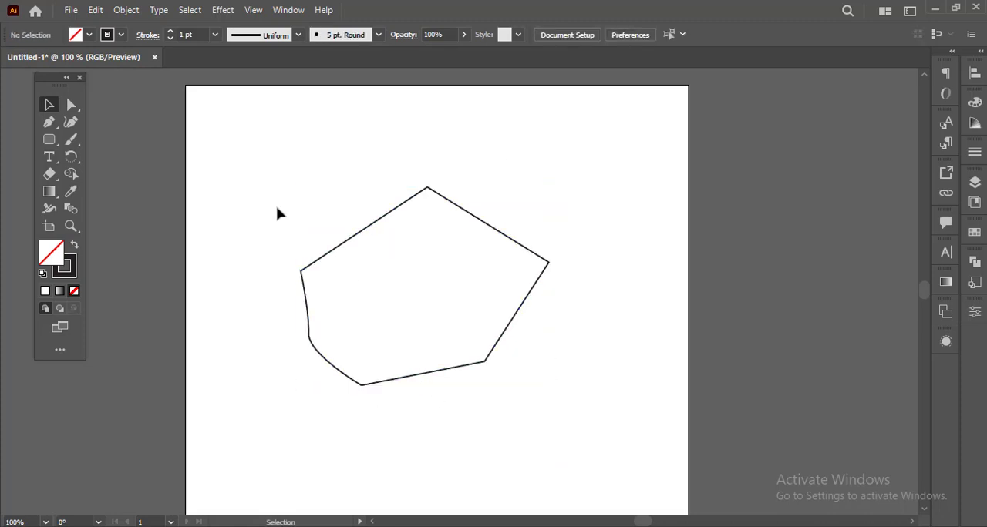
pyautogui.press('a')
pyautogui.moveTo(242, 161); pyautogui.dragTo(586, 428)
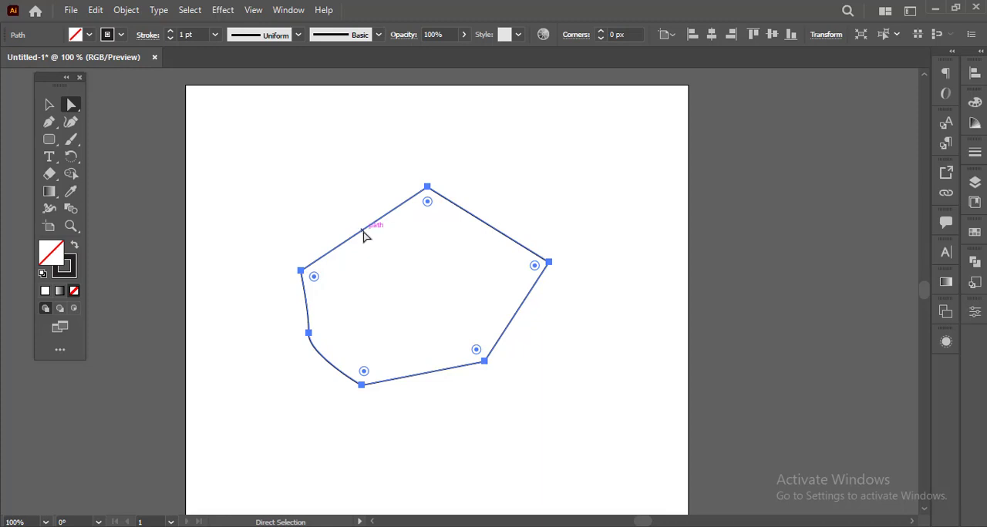
# Add the Add Anchor Point and Delete Anchor Point tools to the Pen tool group in the toolbar
pyautogui.click(57, 131)
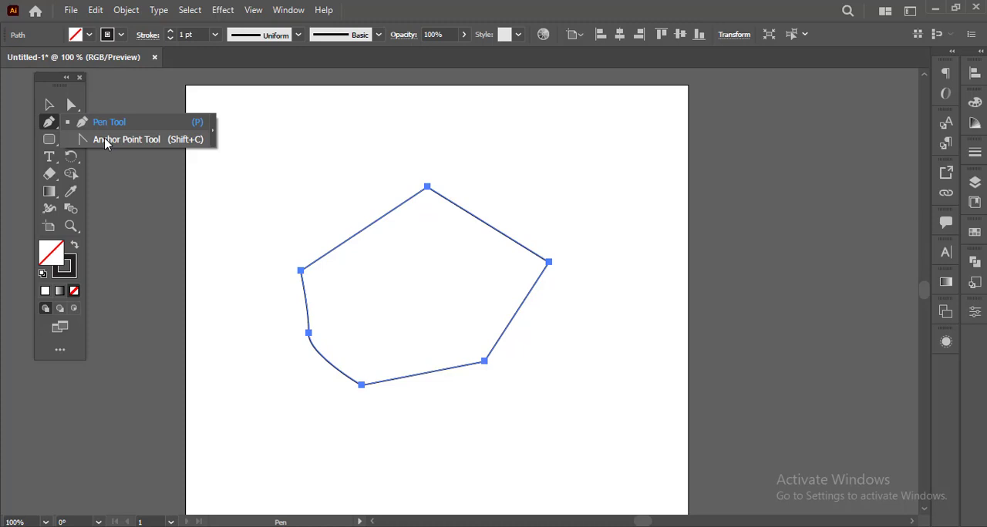
pyautogui.click(60, 352)
pyautogui.moveTo(135, 232); pyautogui.dragTo(52, 123)
pyautogui.moveTo(166, 232); pyautogui.dragTo(50, 124)
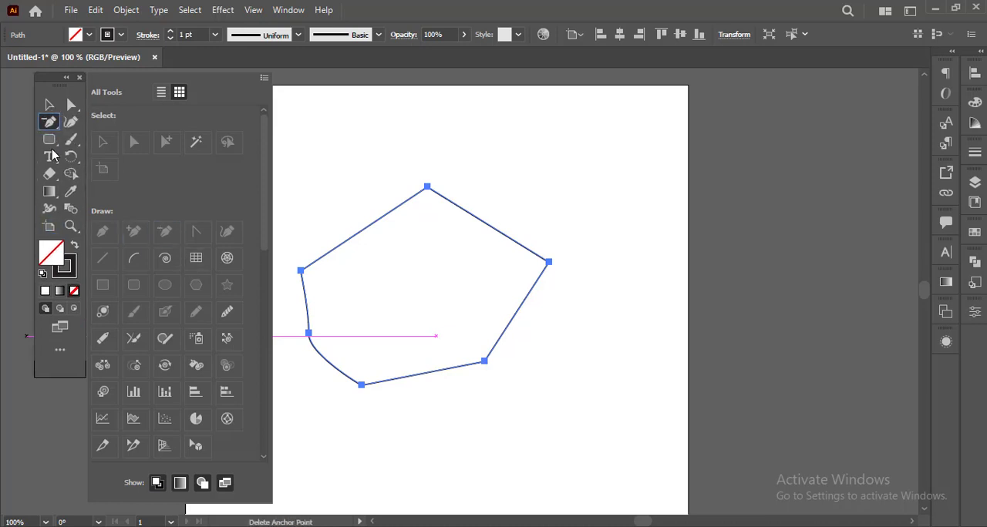
pyautogui.click(66, 361)
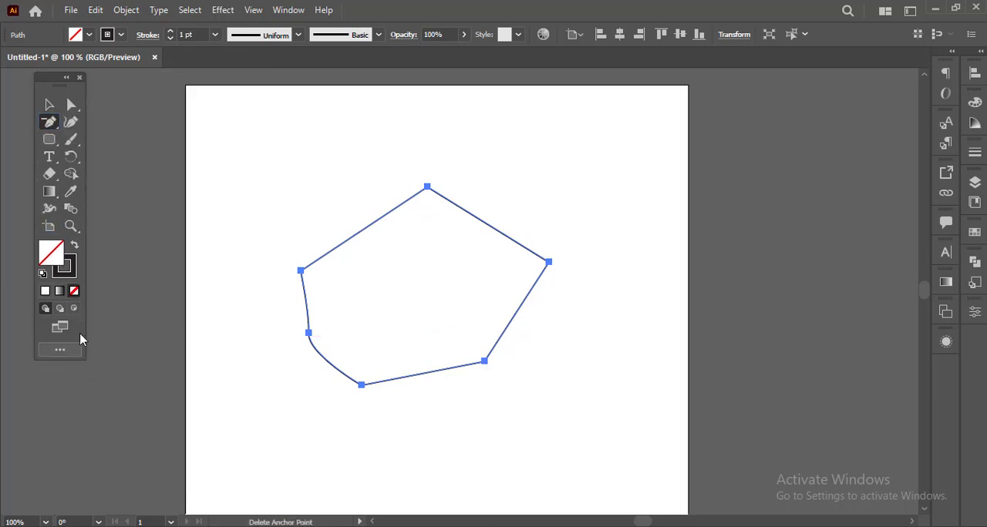
# Add an anchor point midway along the shape's upper-left segment and move it outward, up and to the left
pyautogui.rightClick(59, 125)
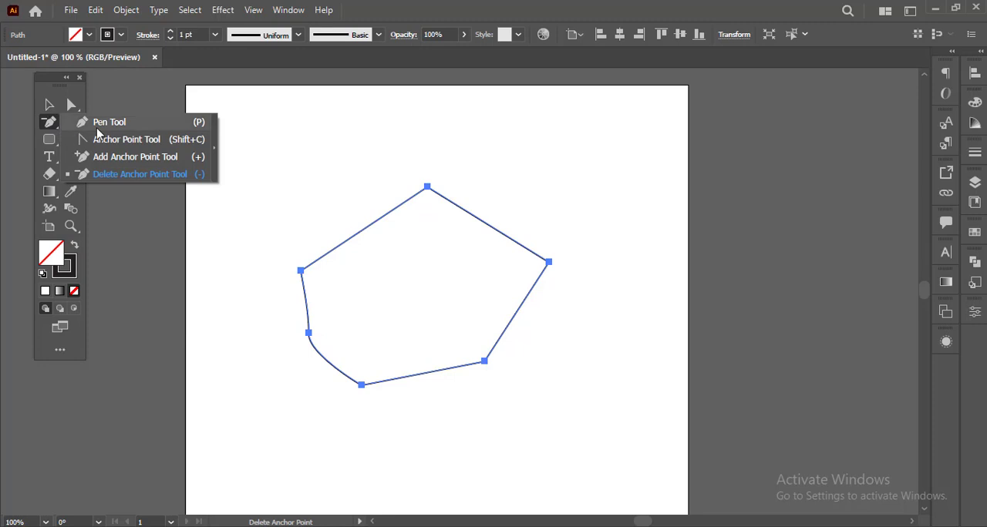
pyautogui.click(142, 158)
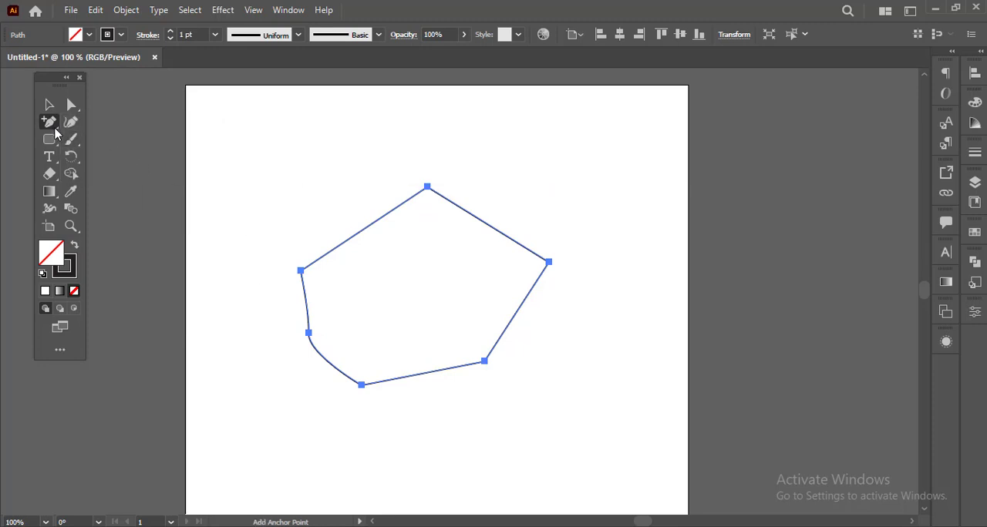
pyautogui.rightClick(60, 128)
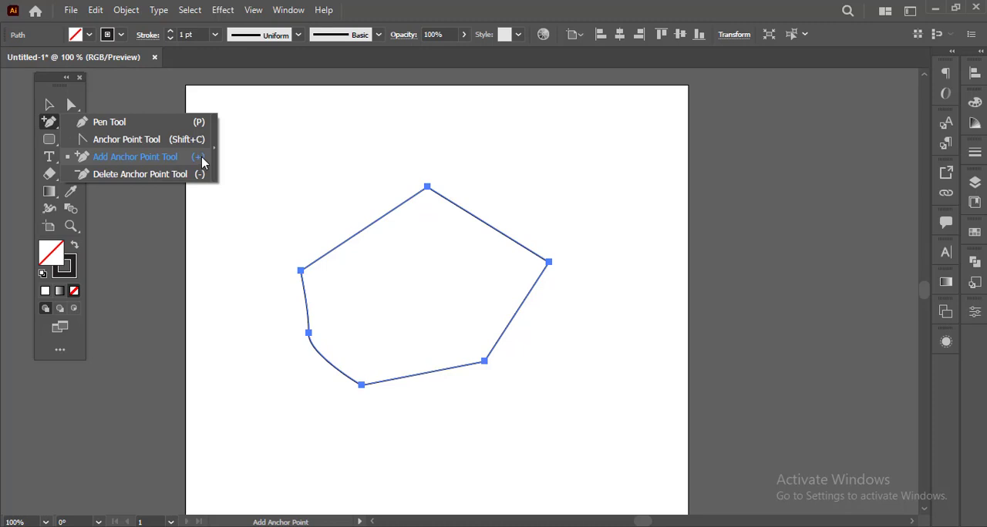
pyautogui.click(365, 229)
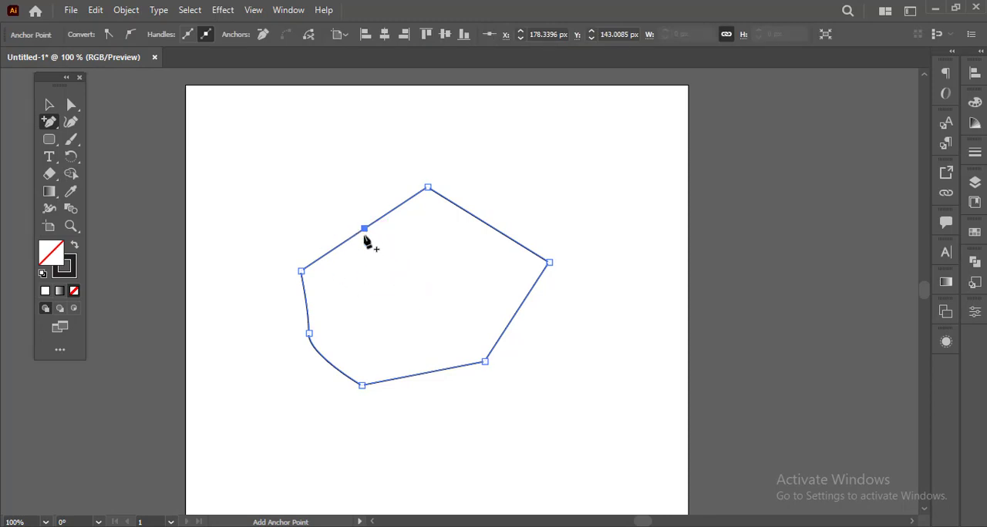
pyautogui.press('ctrl')
pyautogui.moveTo(368, 234); pyautogui.dragTo(350, 209)
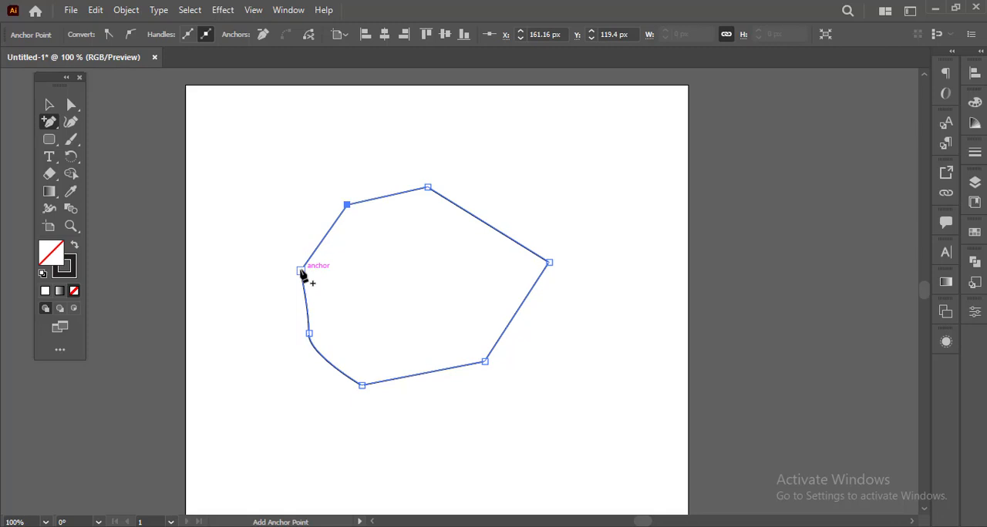
# Remove the shape's leftmost anchor point with the Delete Anchor Point tool
pyautogui.rightClick(57, 126)
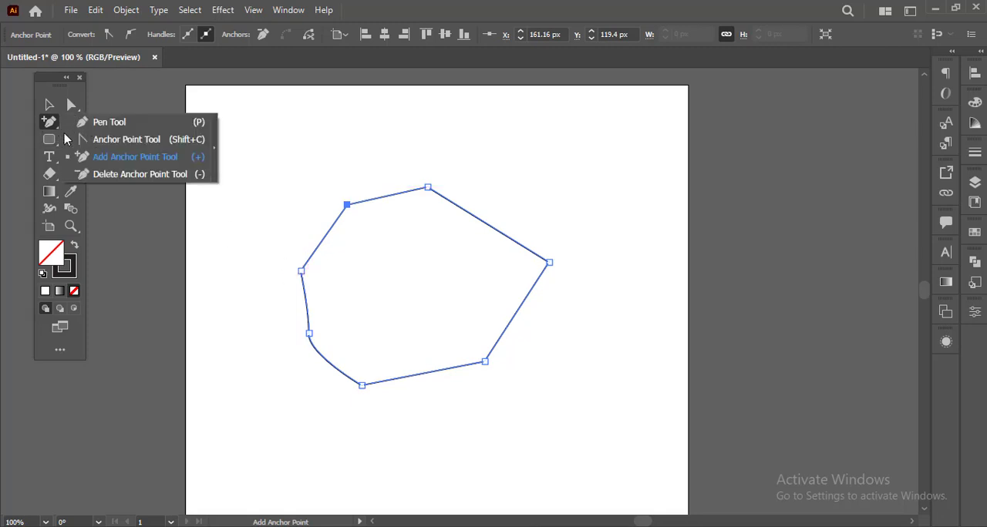
pyautogui.click(116, 174)
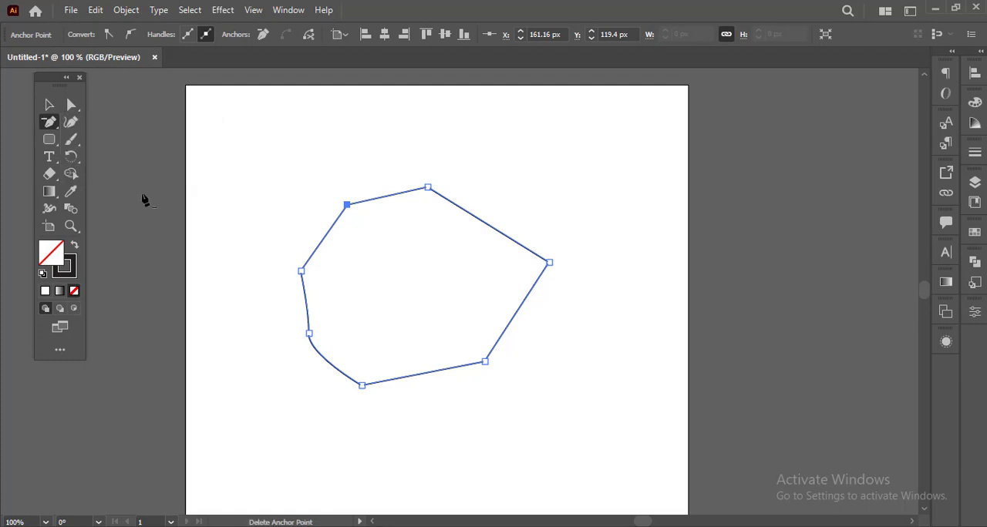
pyautogui.click(302, 271)
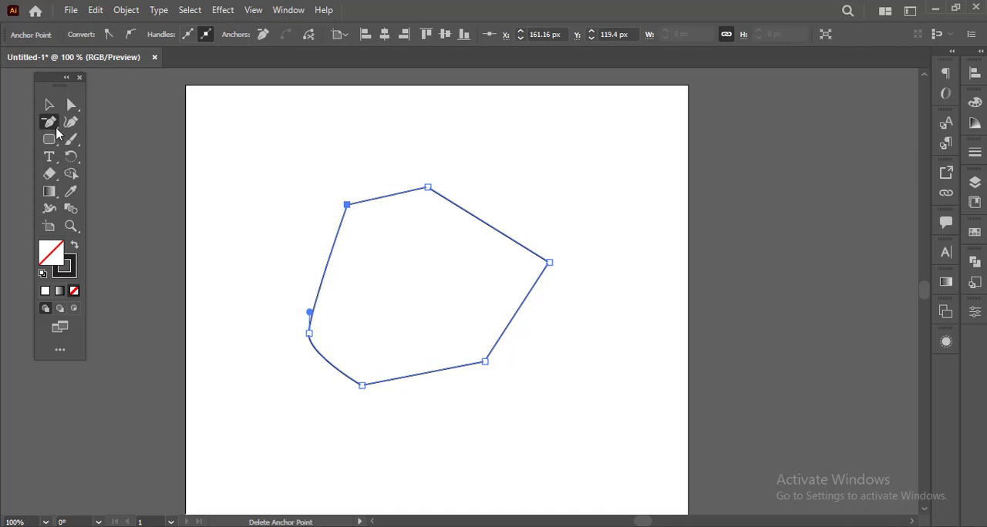
# With the Anchor Point tool active, select the leftmost curved anchor and adjust both its direction handles to make the lower-left curve rounder
pyautogui.click(55, 127)
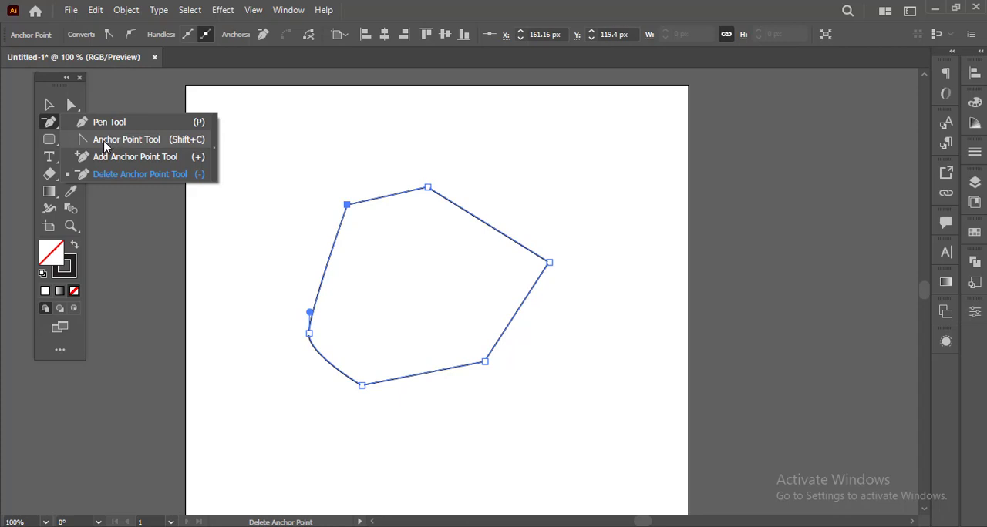
pyautogui.click(107, 143)
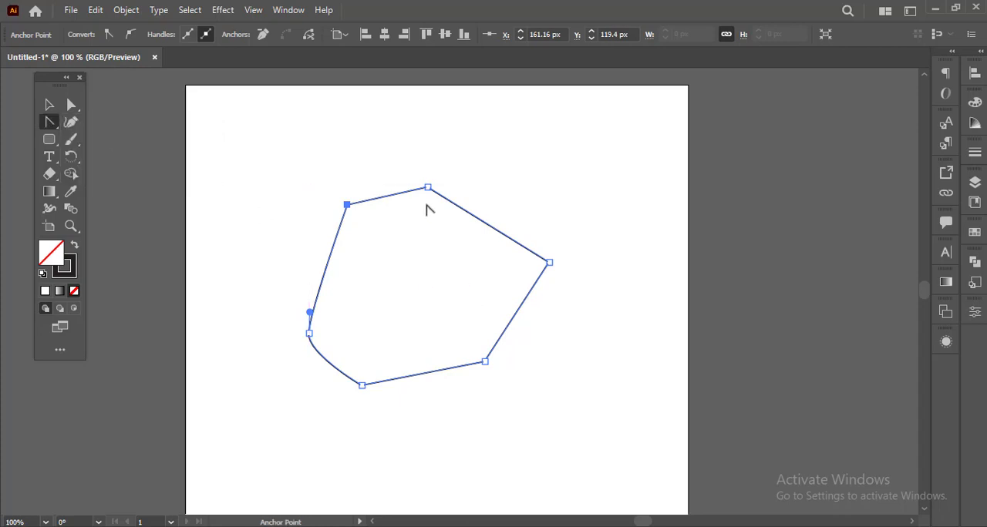
pyautogui.press('ctrl')
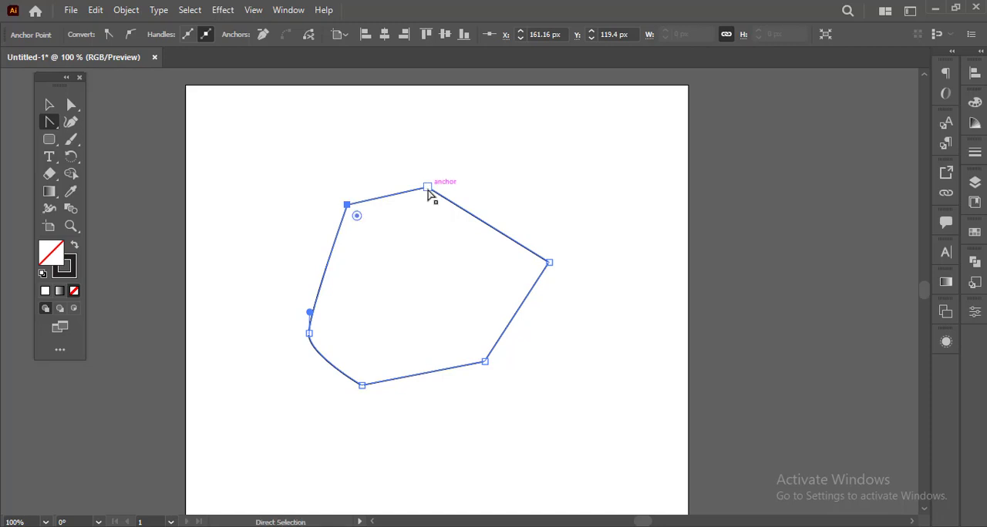
pyautogui.keyDown('ctrl'); pyautogui.click(427, 189); pyautogui.keyUp('ctrl')
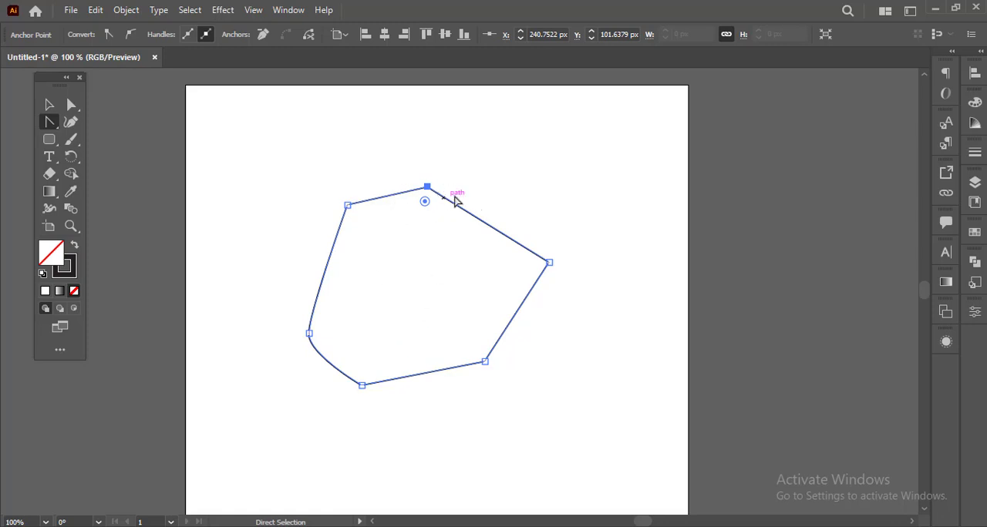
pyautogui.keyDown('ctrl'); pyautogui.click(311, 332); pyautogui.keyUp('ctrl')
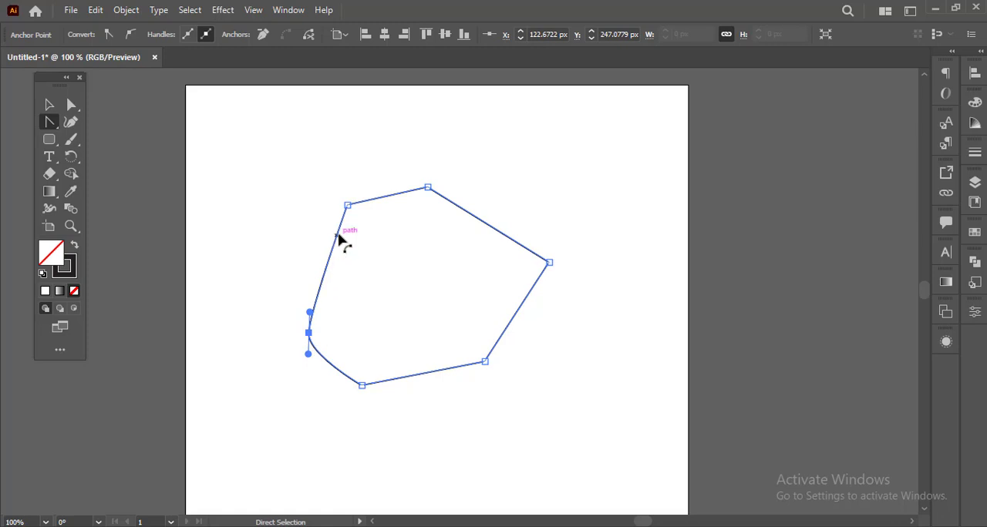
pyautogui.moveTo(310, 312); pyautogui.dragTo(297, 316)
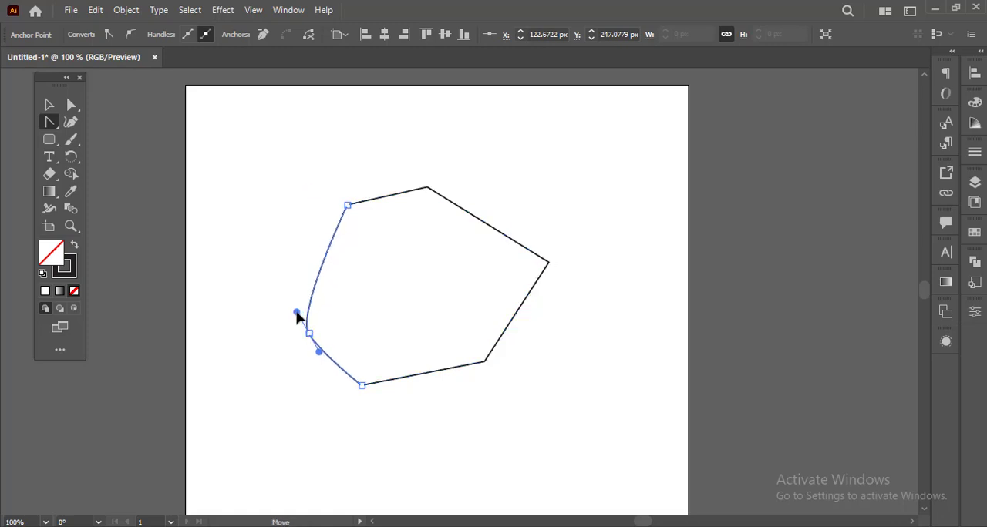
pyautogui.moveTo(318, 351); pyautogui.dragTo(326, 385)
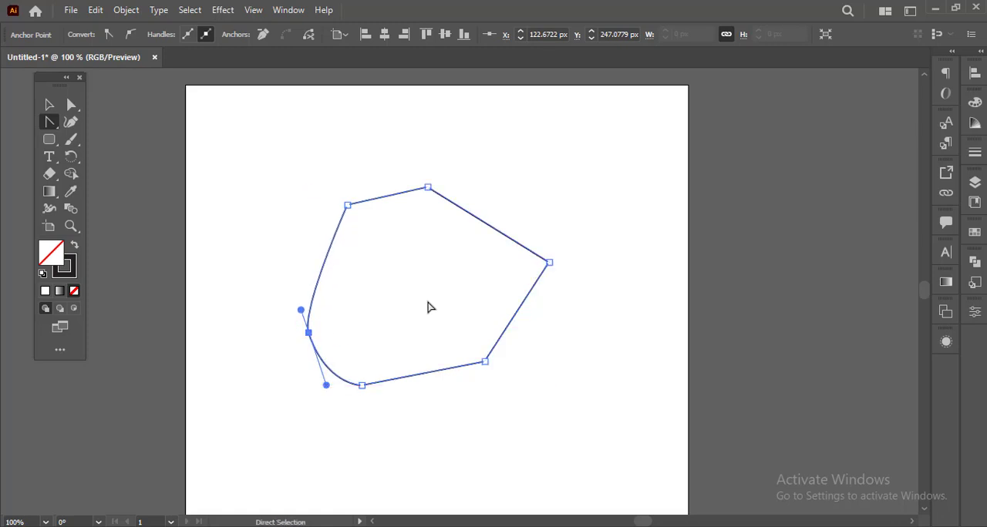
# Convert the shape's top corner anchor to a smooth point by pulling out horizontal direction handles
pyautogui.rightClick(55, 128)
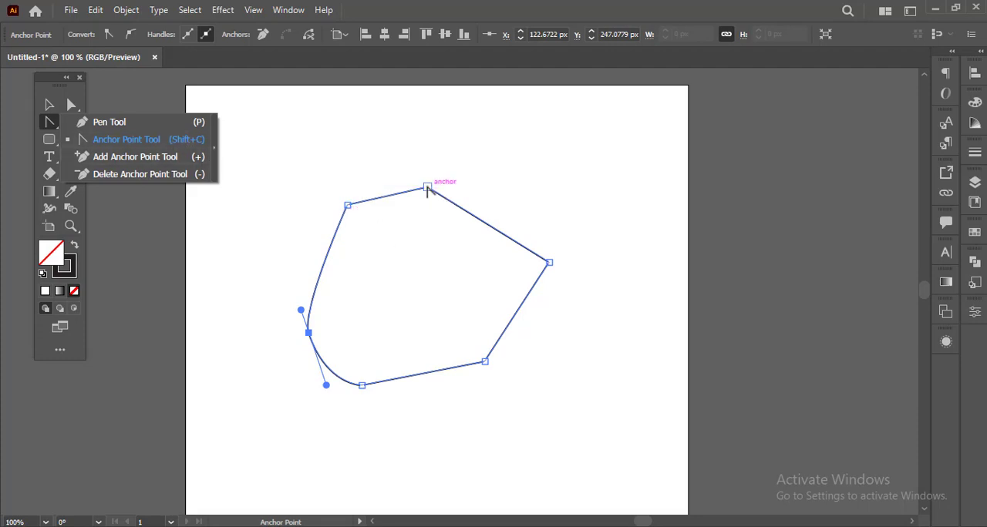
pyautogui.moveTo(427, 188); pyautogui.dragTo(464, 190)
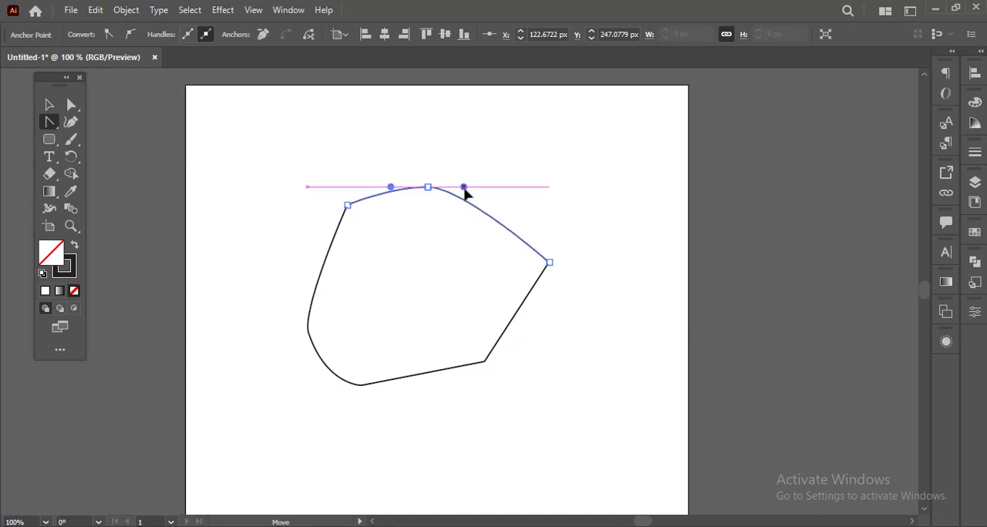
pyautogui.moveTo(465, 195); pyautogui.dragTo(465, 195)
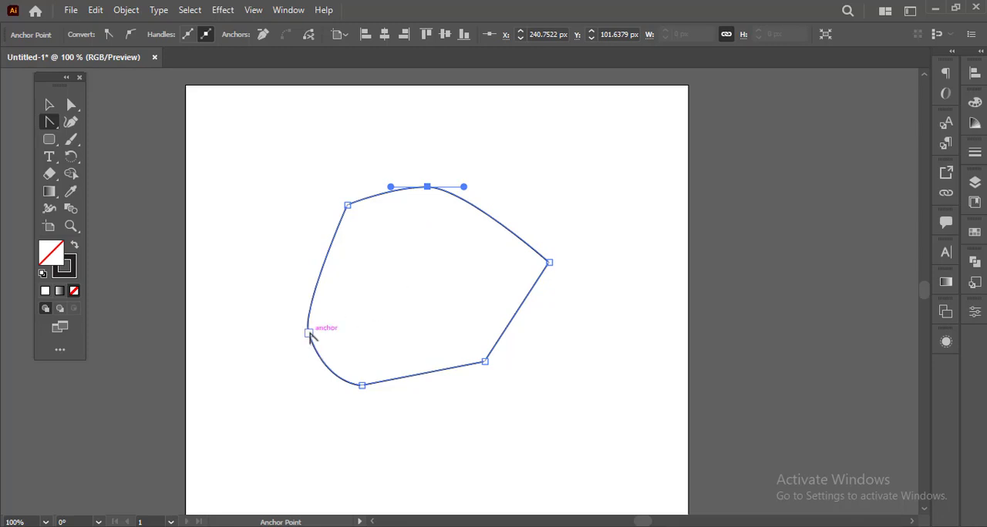
# Convert the leftmost smooth anchor to a corner point and bend the straight segment above it outward into a curve
pyautogui.moveTo(309, 333); pyautogui.dragTo(323, 361)
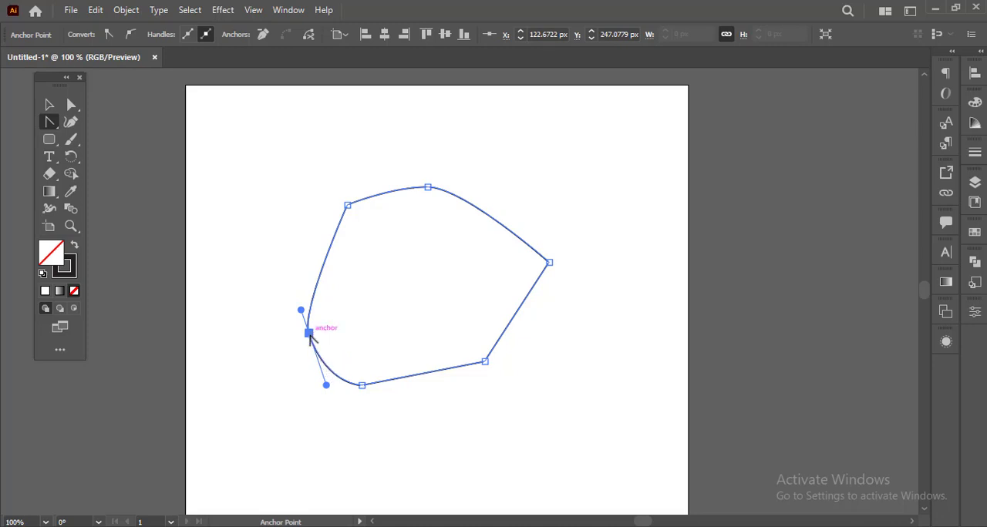
pyautogui.click(308, 333)
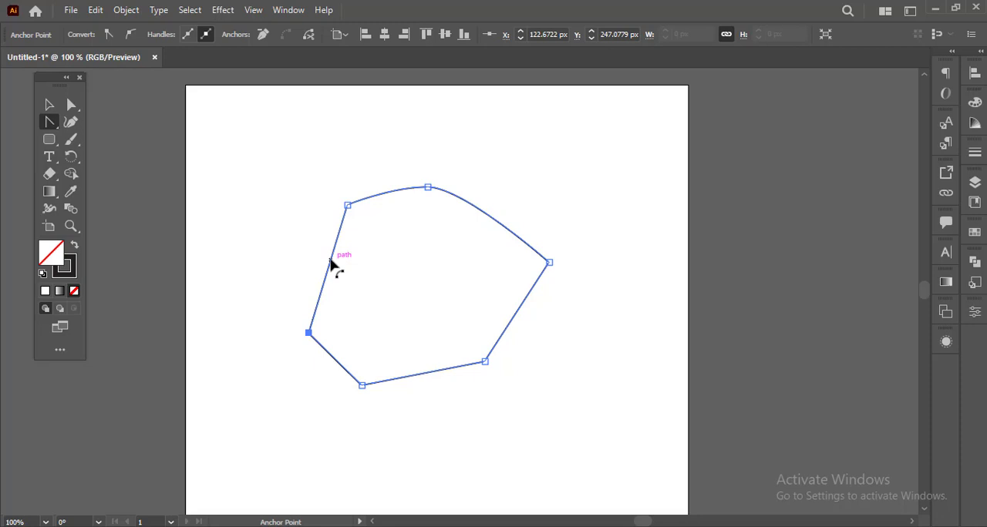
pyautogui.moveTo(330, 264); pyautogui.dragTo(309, 260)
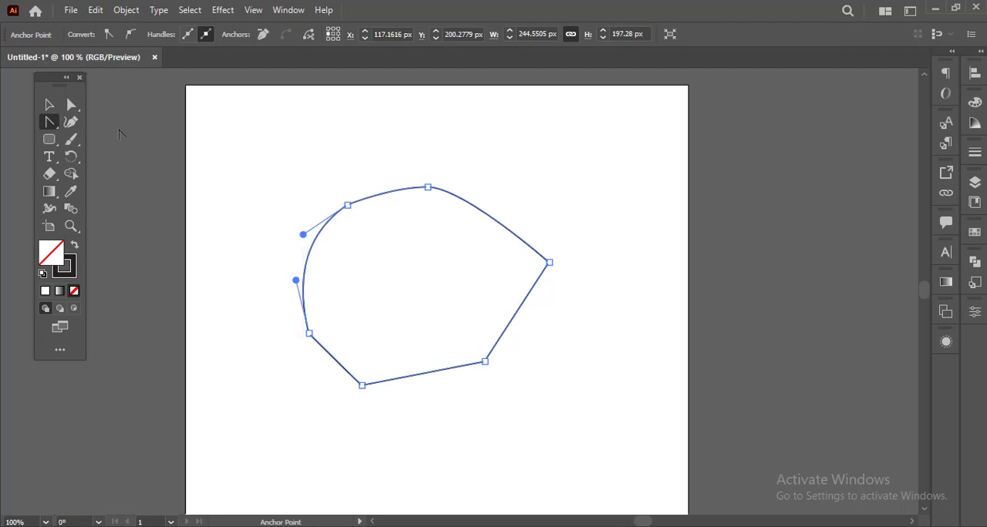
# Remove the shape's top anchor point with the Pen tool and undo the removal
pyautogui.moveTo(50, 124); pyautogui.dragTo(103, 123)
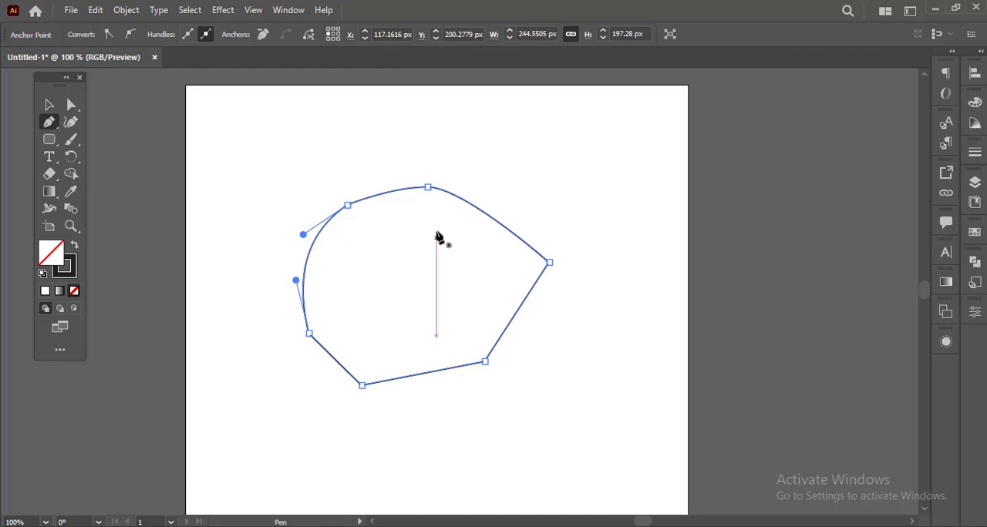
pyautogui.click(428, 188)
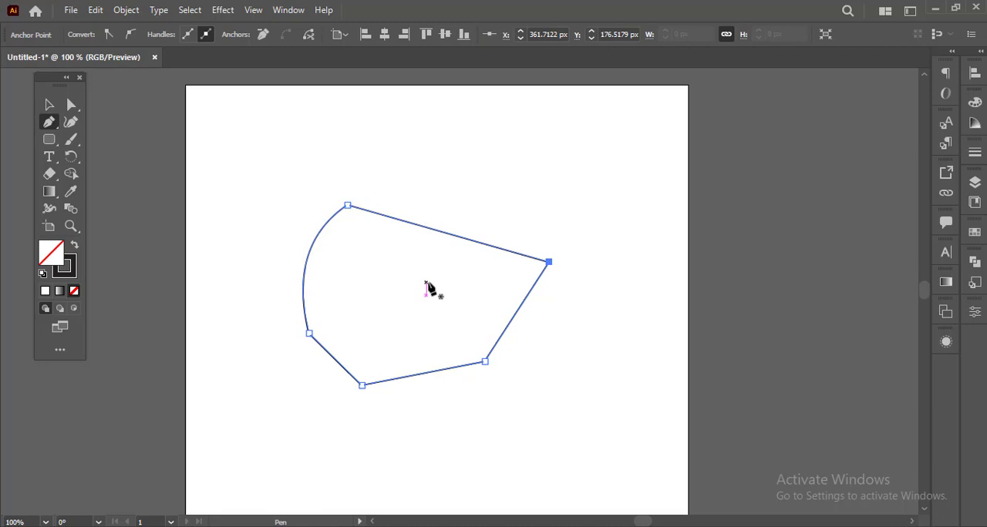
pyautogui.hotkey('ctrl', 'z')
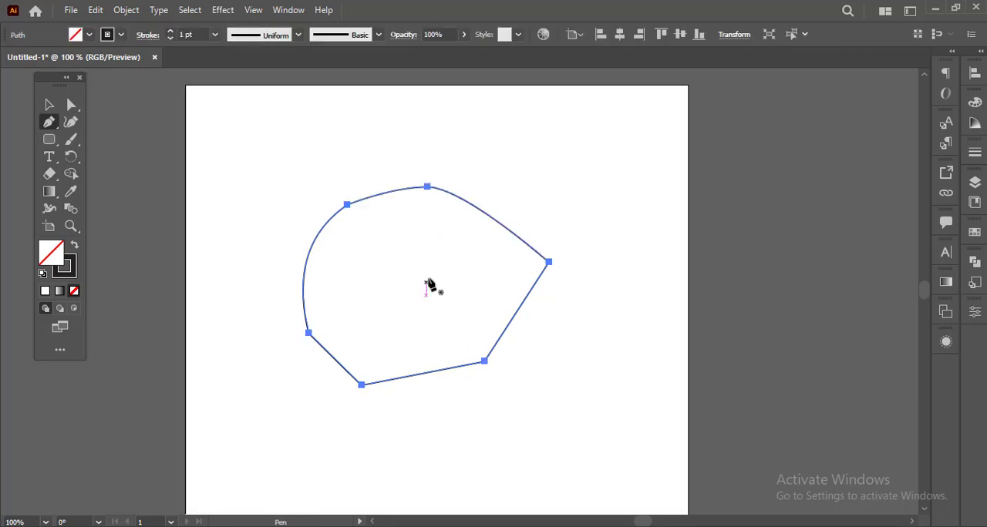
# Add an anchor point with the Pen tool on each of the shape's upper-right, lower-right and bottom segments
pyautogui.click(491, 217)
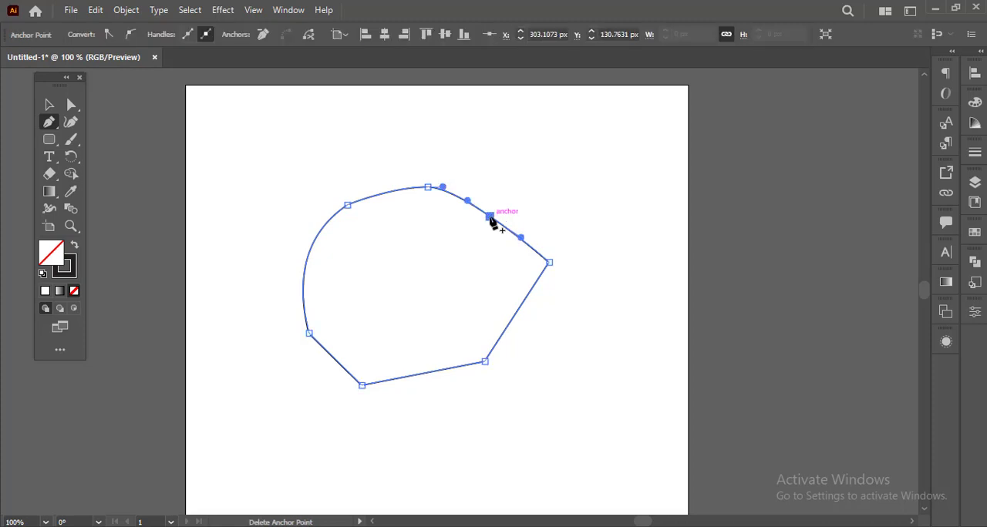
pyautogui.click(522, 303)
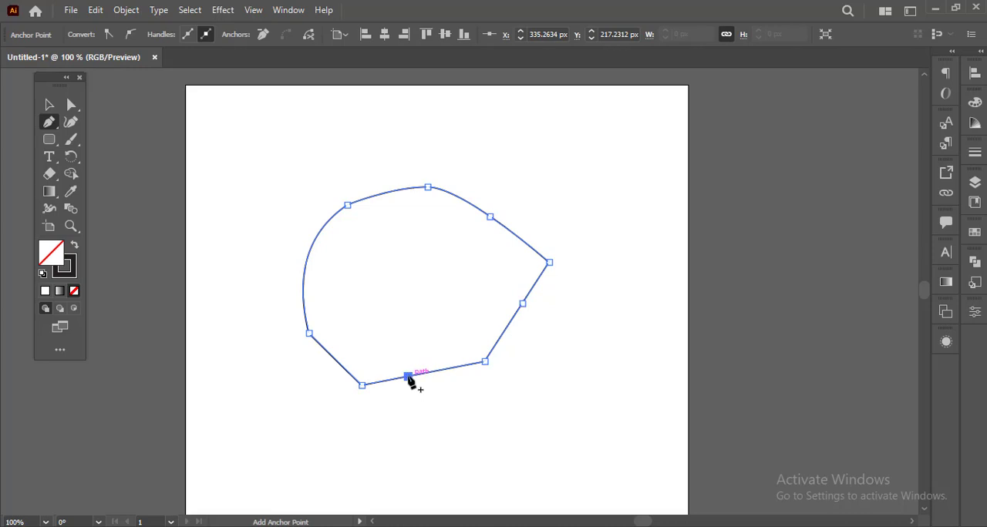
pyautogui.click(407, 376)
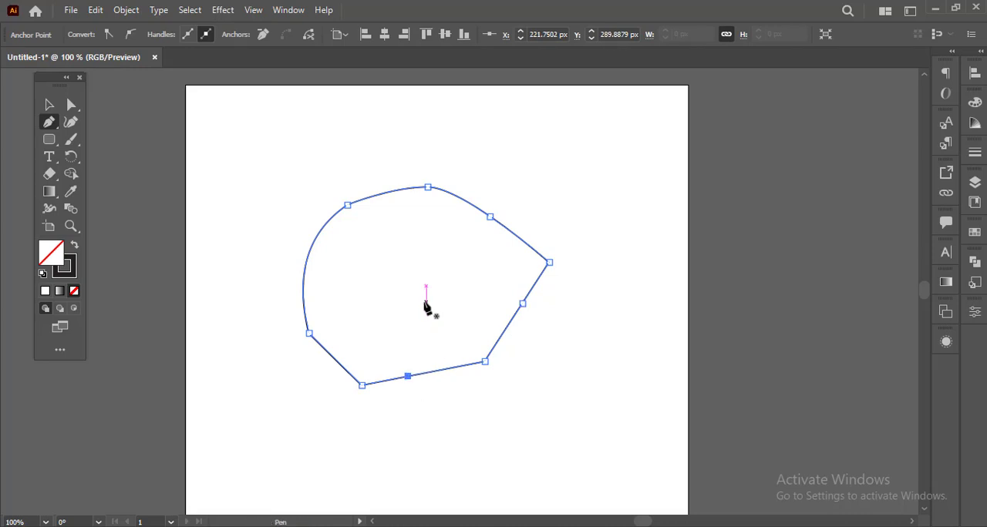
# Smooth the upper-left anchor, and convert the rightmost anchor to a smooth point and back to a corner, keeping the Pen tool active
pyautogui.press('alt')
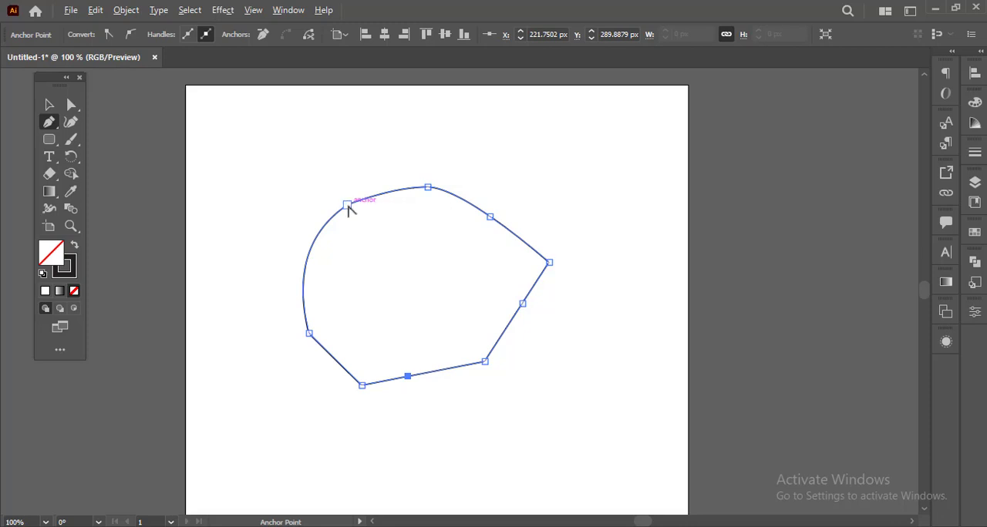
pyautogui.moveTo(347, 206); pyautogui.dragTo(381, 183)
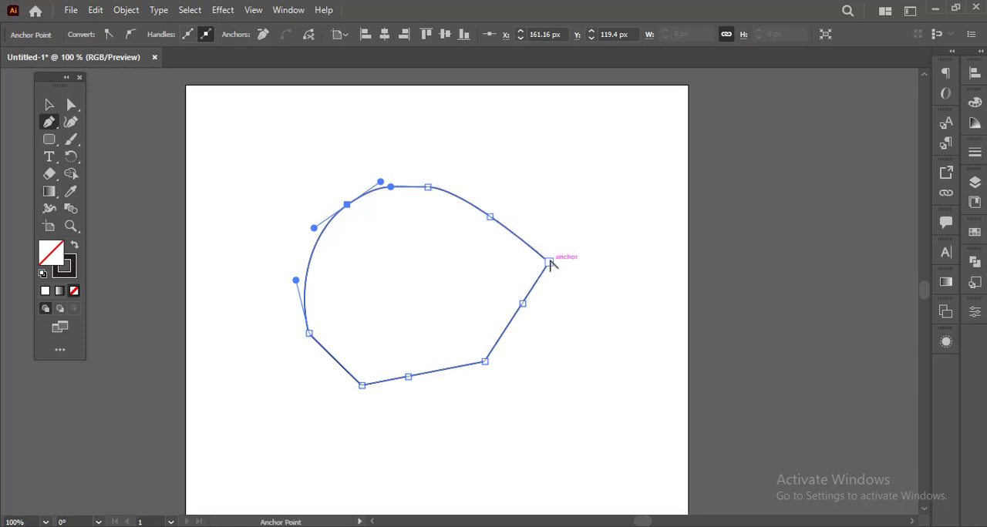
pyautogui.moveTo(548, 262); pyautogui.dragTo(552, 298)
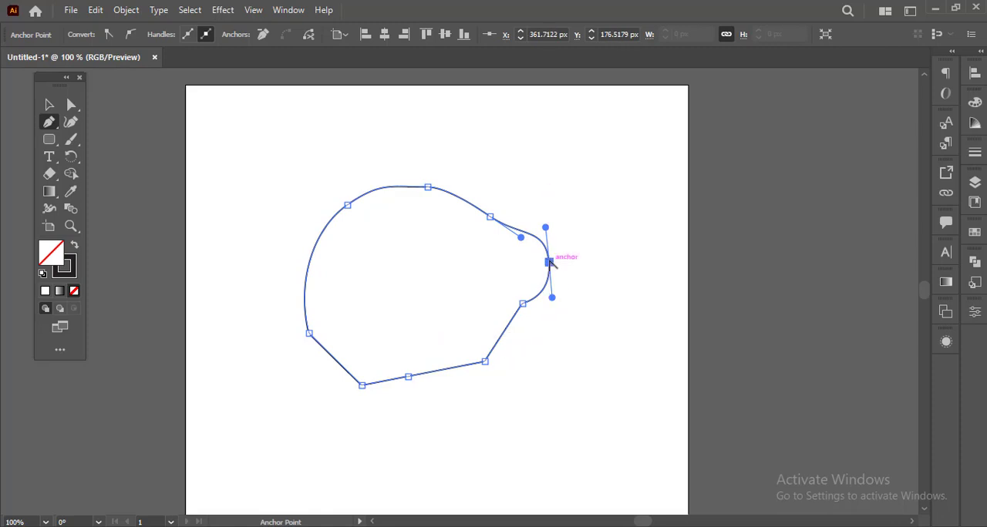
pyautogui.click(549, 263)
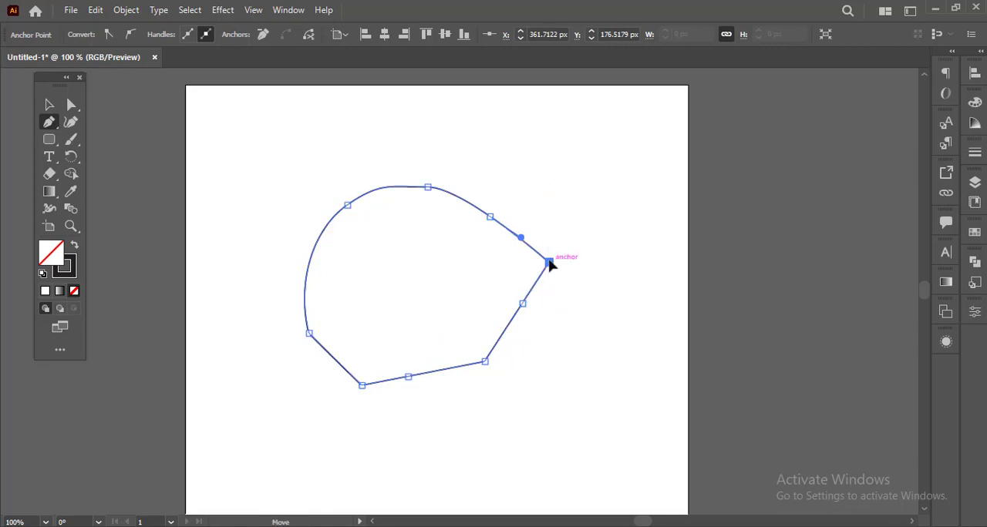
pyautogui.rightClick(54, 130)
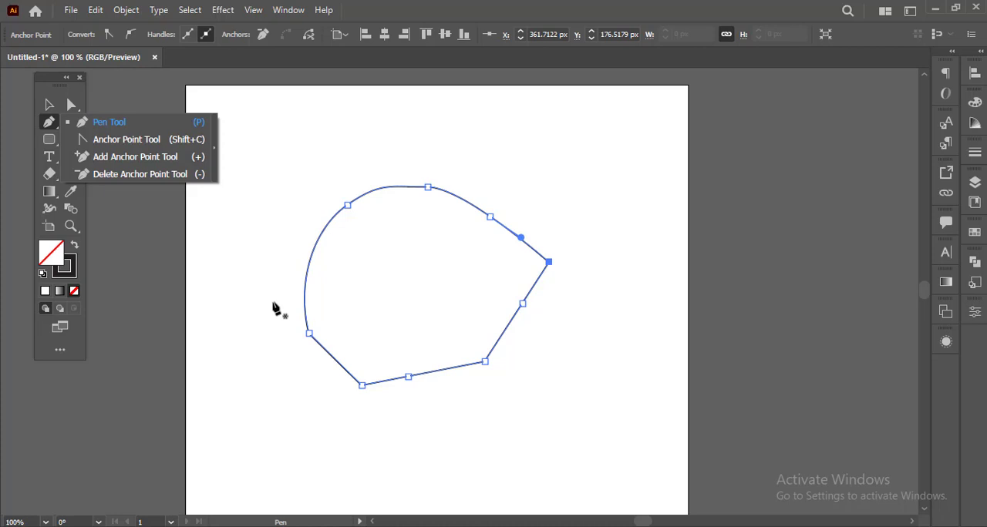
pyautogui.click(147, 271)
pyautogui.hotkey('ctrl', 'z')
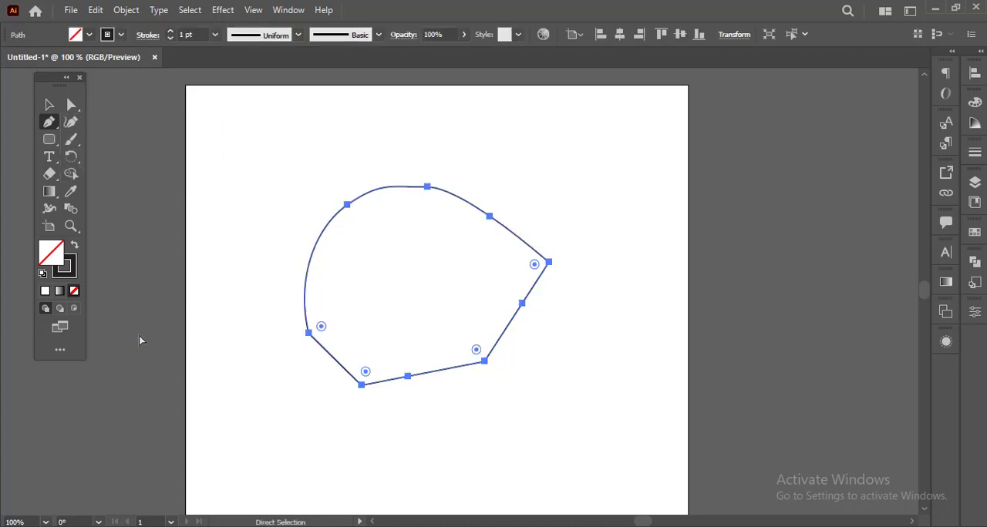
# Delete the whole closed shape from the artboard
pyautogui.click(48, 105)
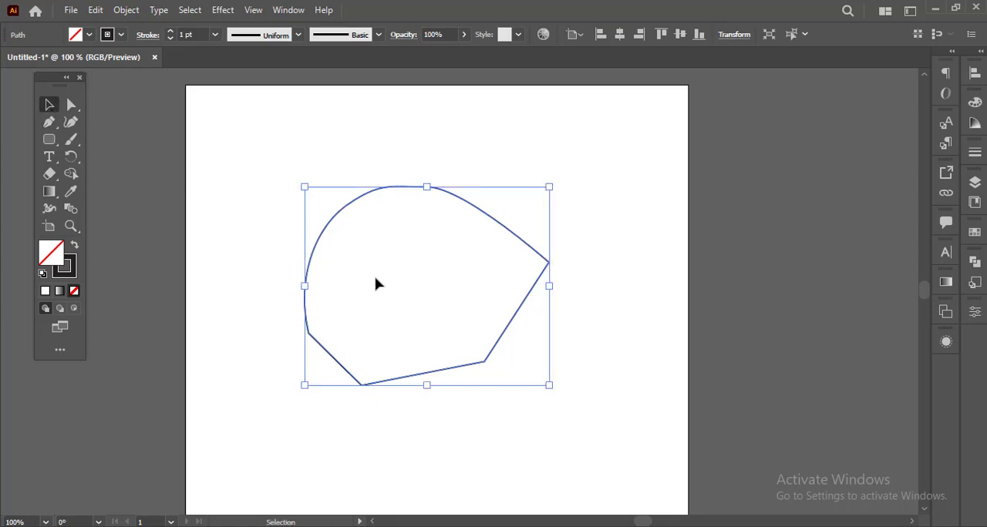
pyautogui.press('Delete')
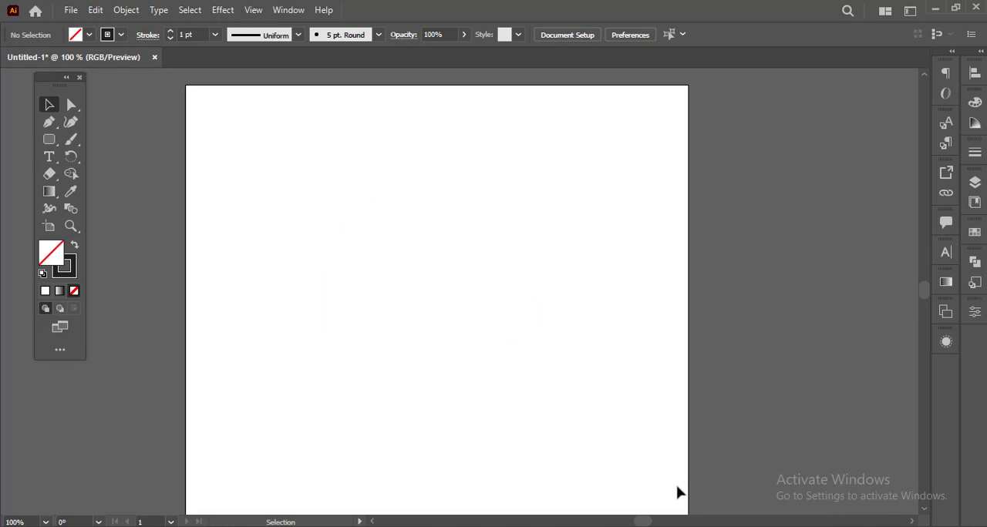